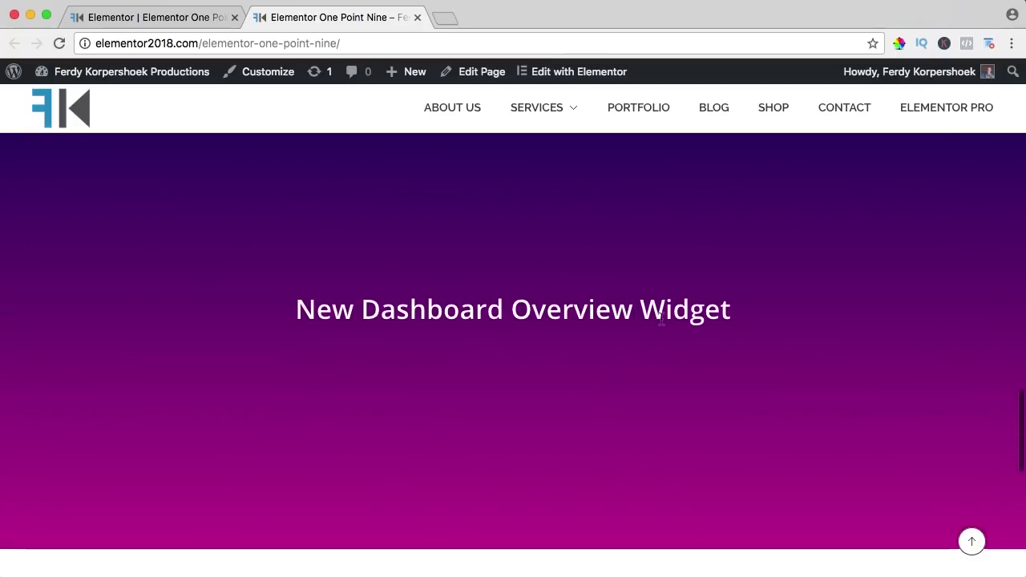
Open the site's installed plugins in the WordPress admin, update Elementor to version 1.9.0 and close the old editor tab
click(971, 543)
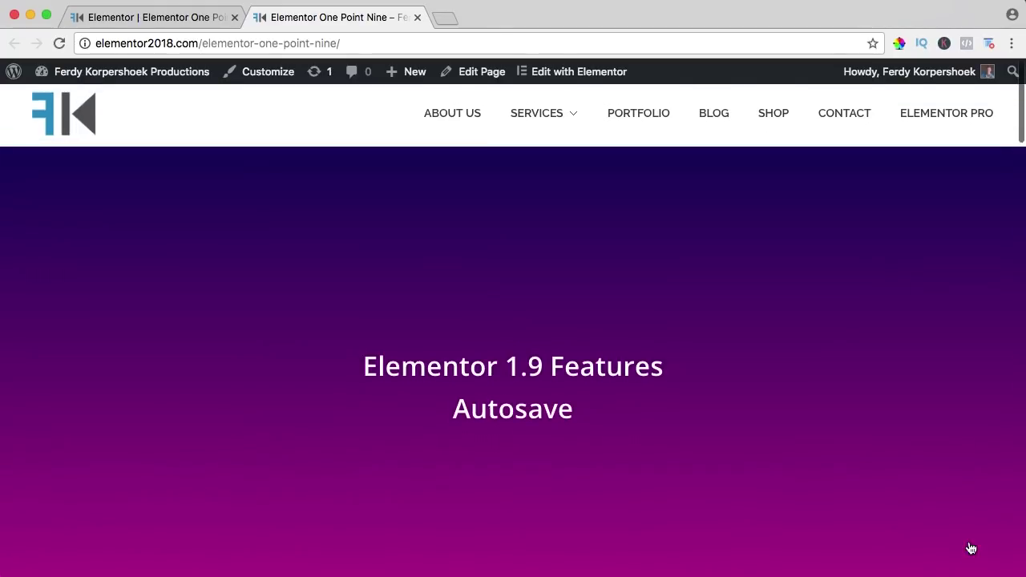
key(ctrl+shift+Tab)
click(355, 22)
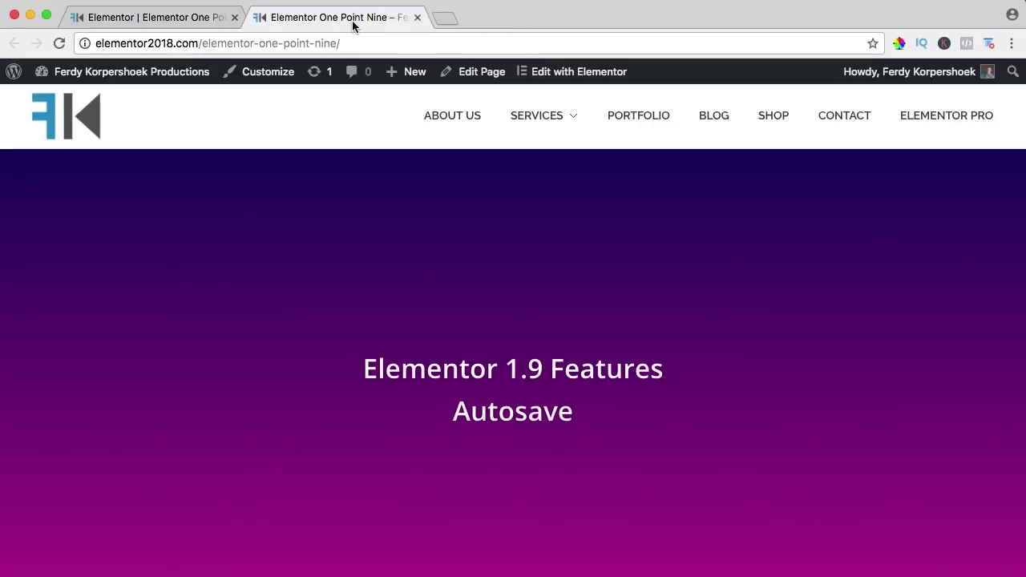
mouse_move(91, 79)
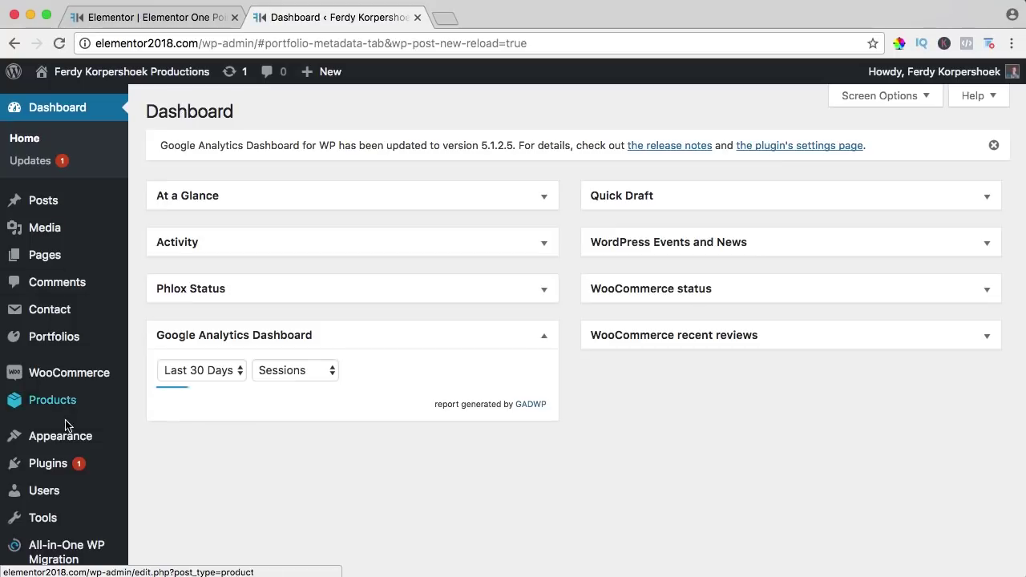
click(62, 464)
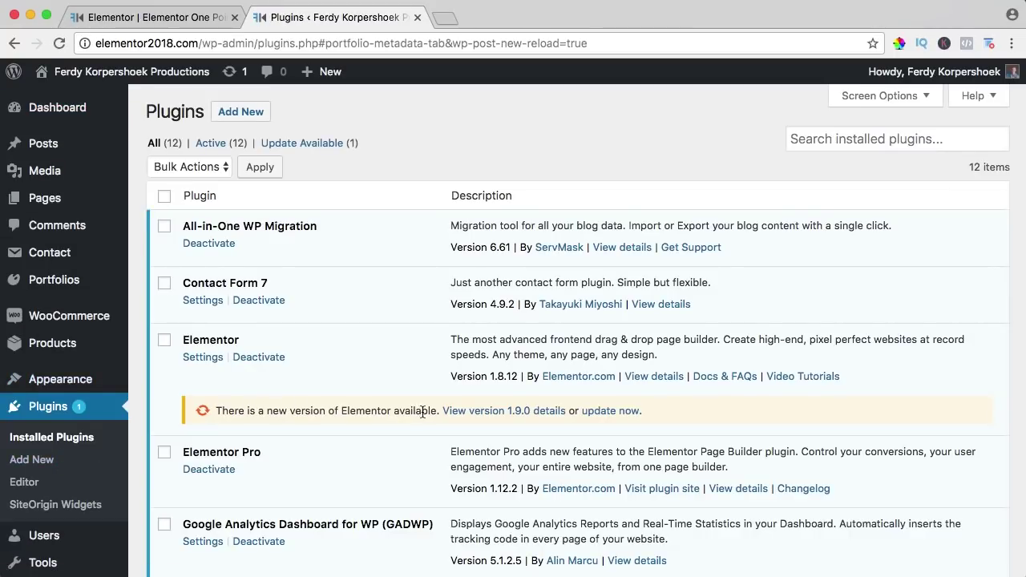
click(614, 411)
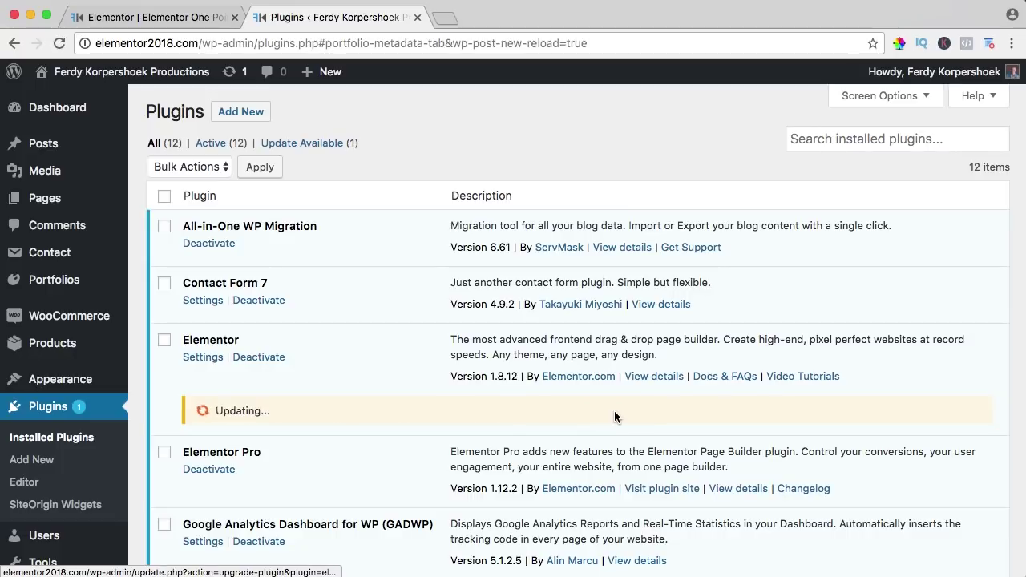
click(235, 17)
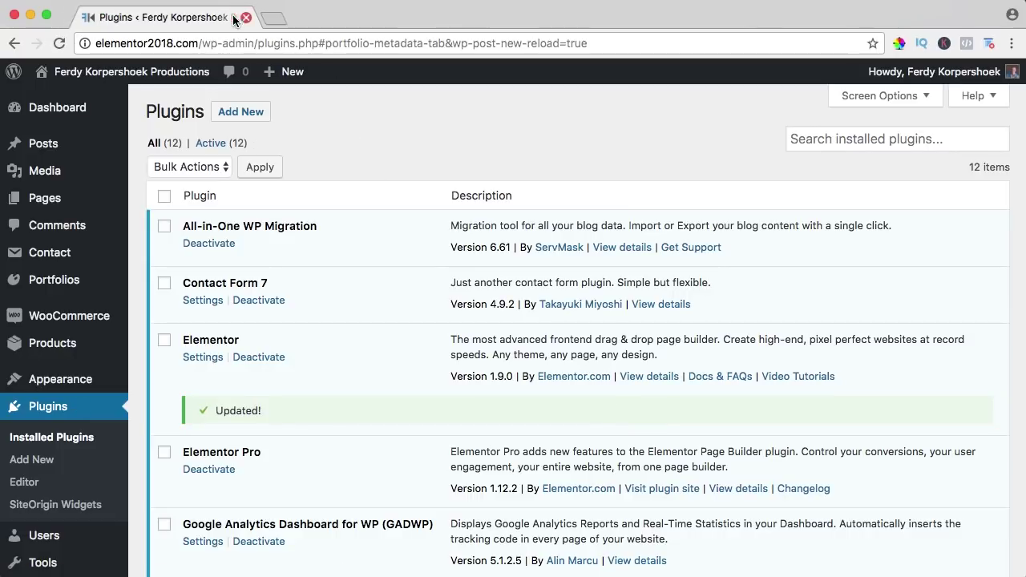
In the page's Elementor editor, append "hi" to the Autosave heading and open the additional save options
drag(201, 43, 537, 46)
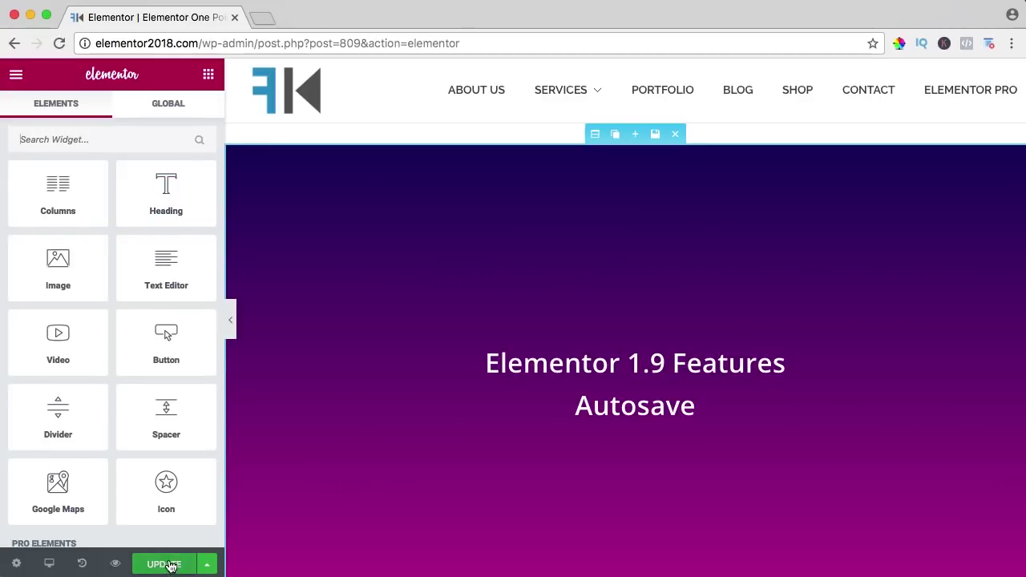
click(729, 401)
text(hi)
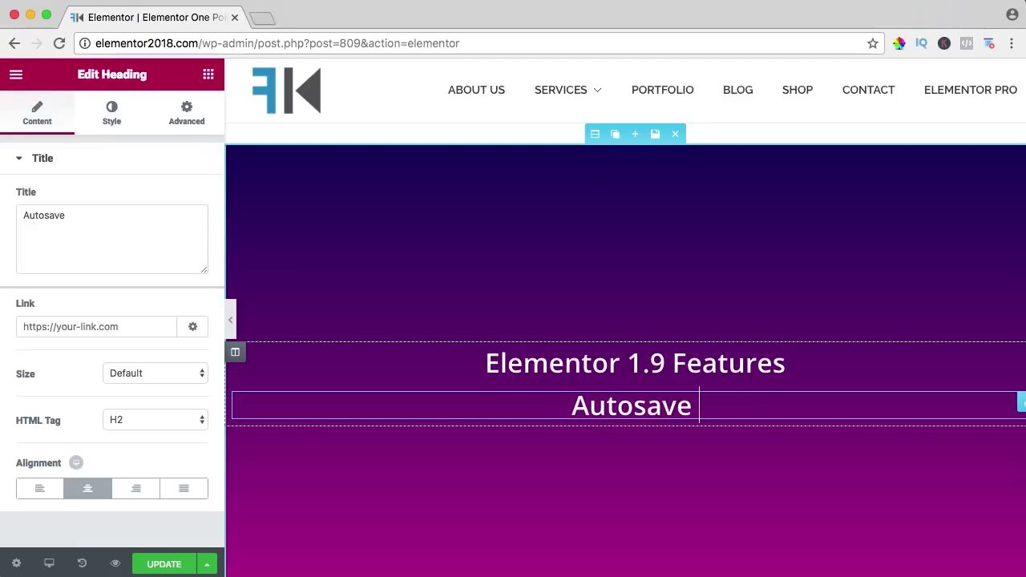
click(207, 565)
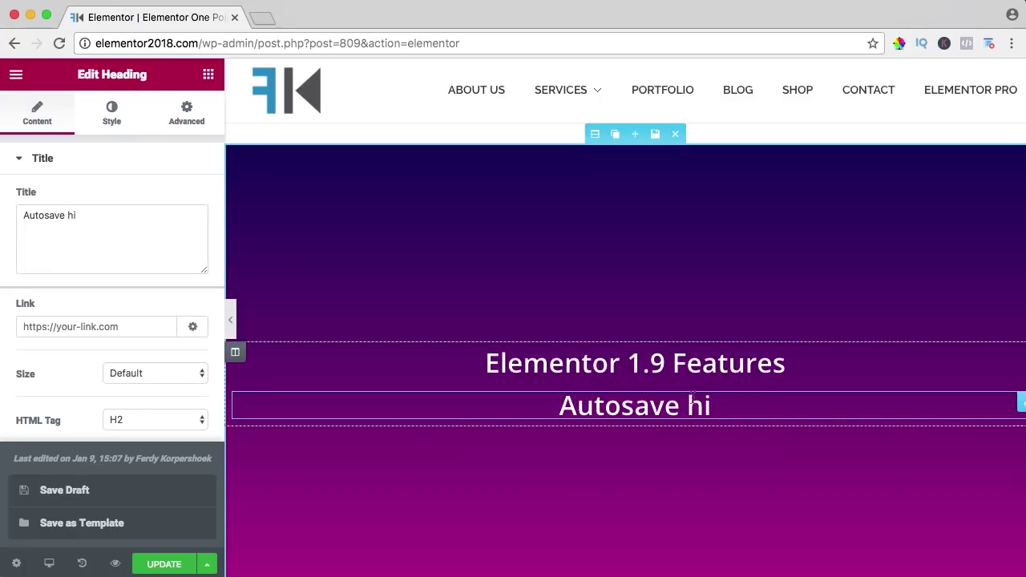
Append the filler text "asdfsadf" to the "New User Interface for Typography and Text Shadow" heading
scroll(674, 470, down, 6)
click(667, 231)
text(a asdasdfasdfasd)
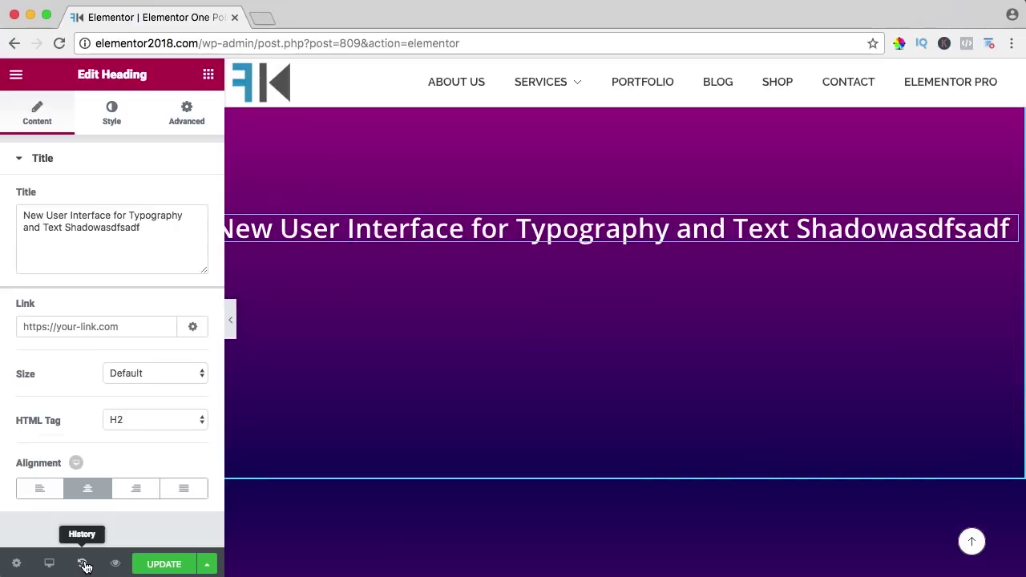
Open the page's revision history and preview the earlier 15:07 revision and the two 15:06 revisions
click(83, 565)
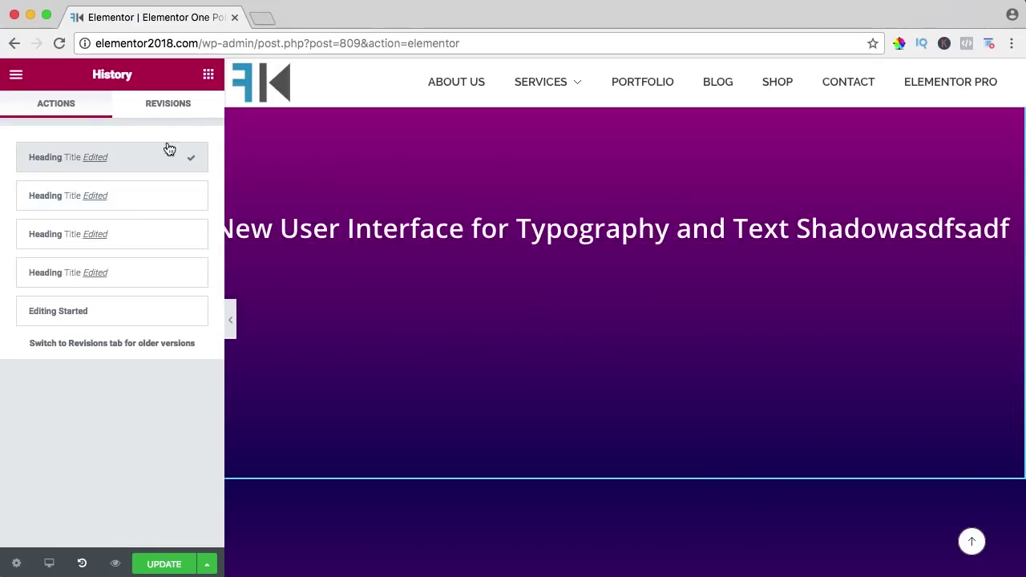
click(171, 108)
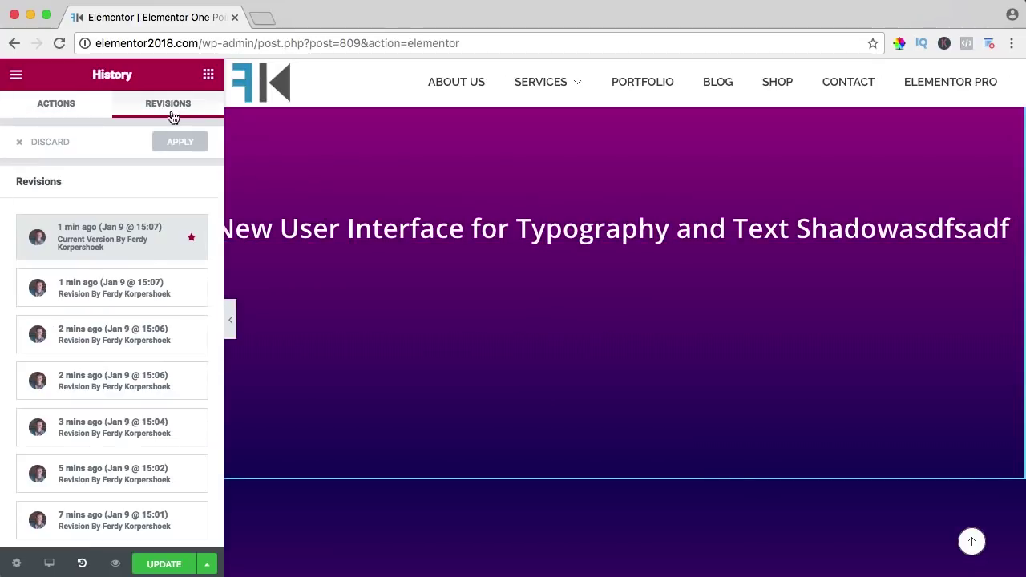
click(115, 293)
click(181, 337)
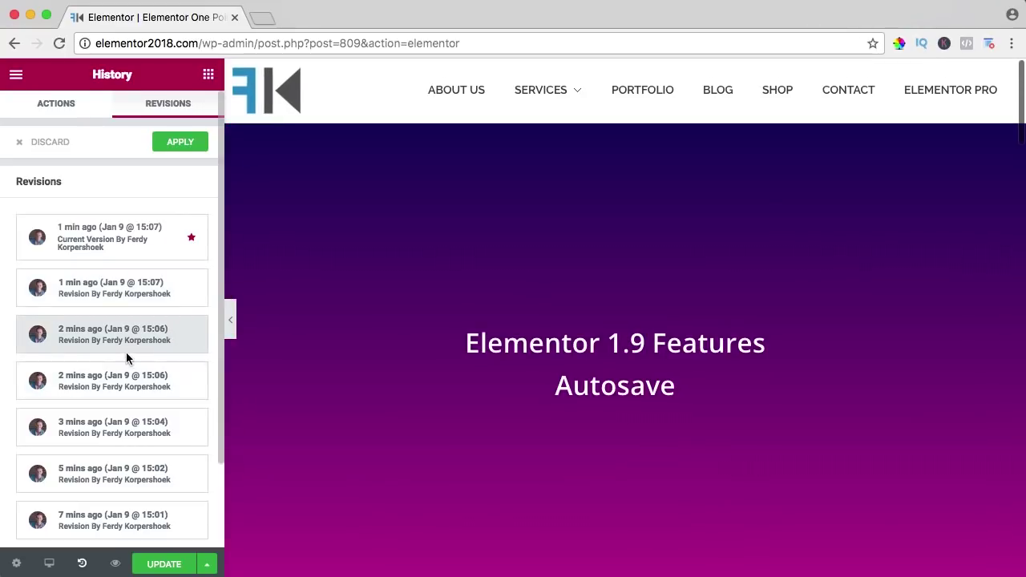
click(128, 376)
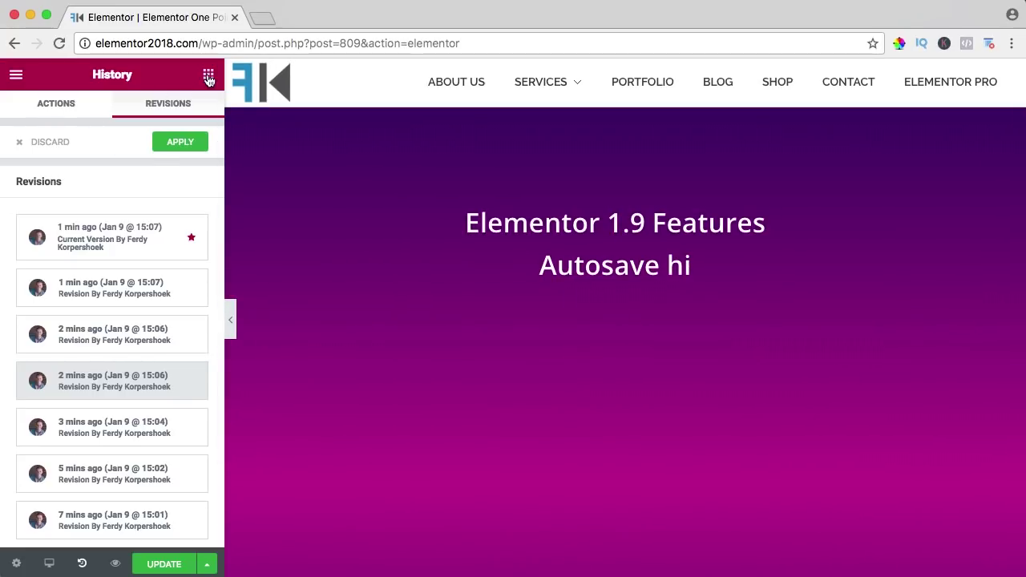
Append the filler text "asdfasdfadsf" to the Autosave heading beneath "Elementor 1.9 Features"
click(687, 289)
click(706, 334)
text(asdfasdfadsf)
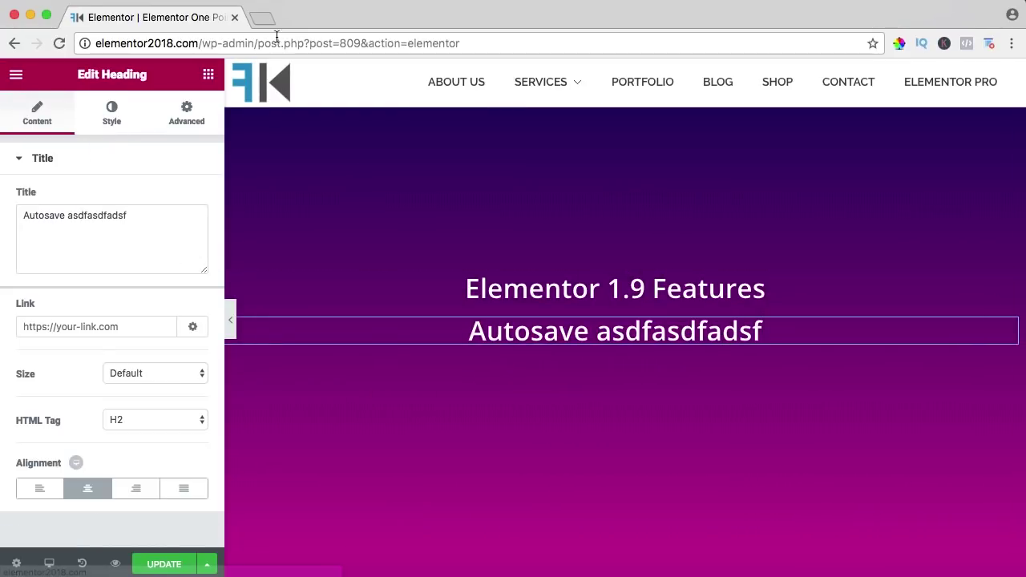
Check the Autosave heading on the live page elementor2018.com/elementor-one-point-nine/ in a new tab, and close that tab
click(265, 19)
text(elementor2018.com)
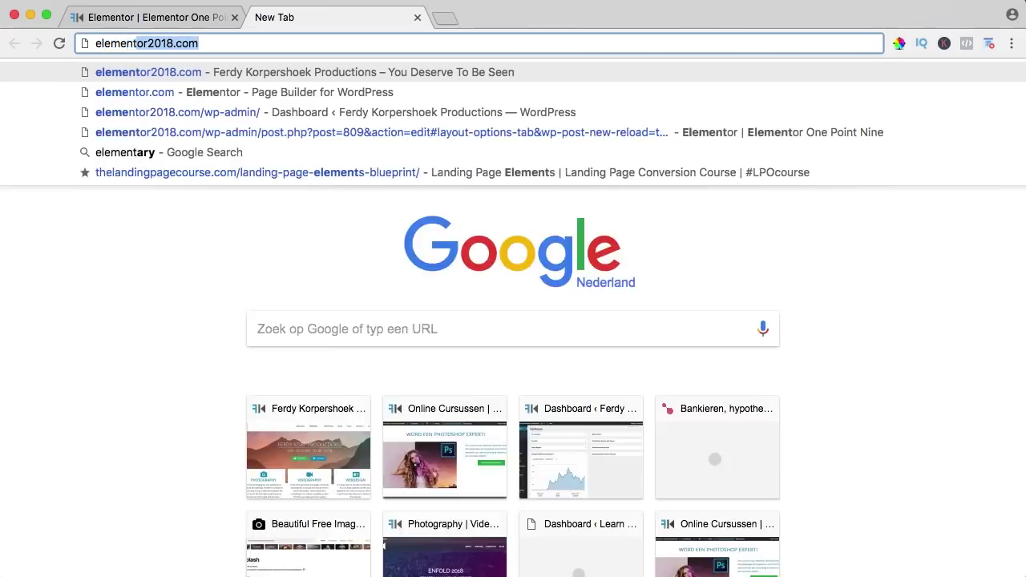
text(/)
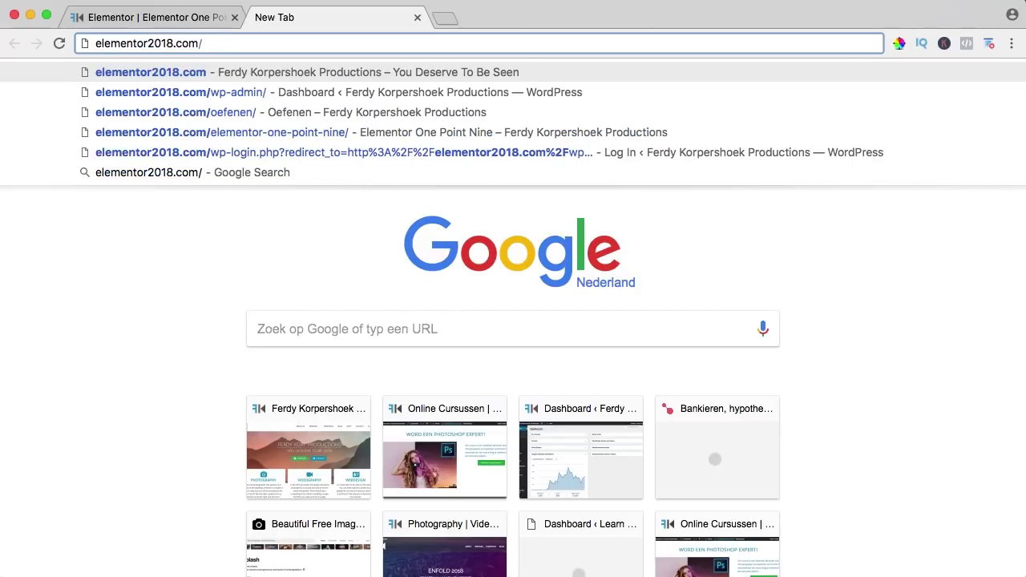
text(elementor)
key(Down)
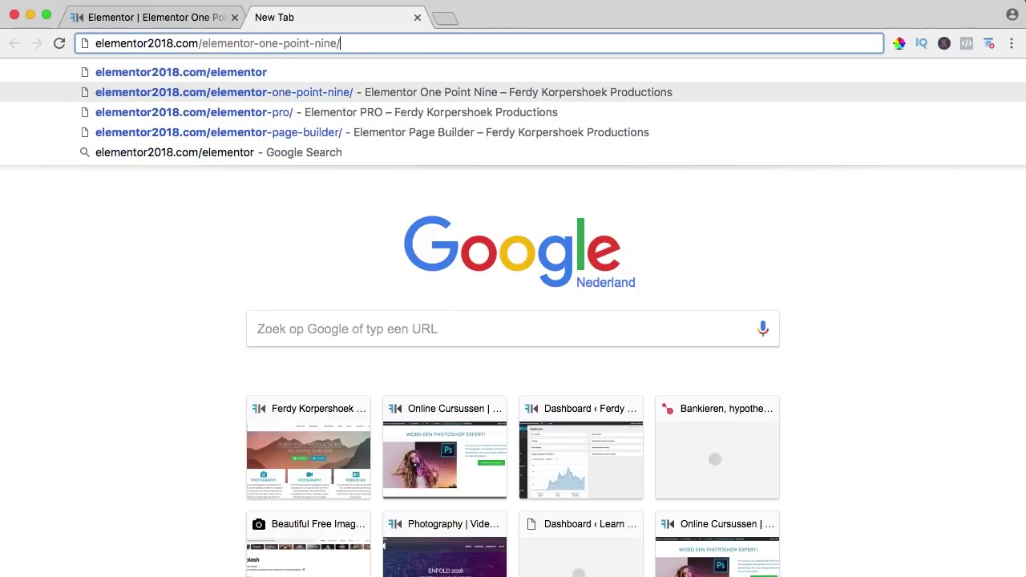
key(Return)
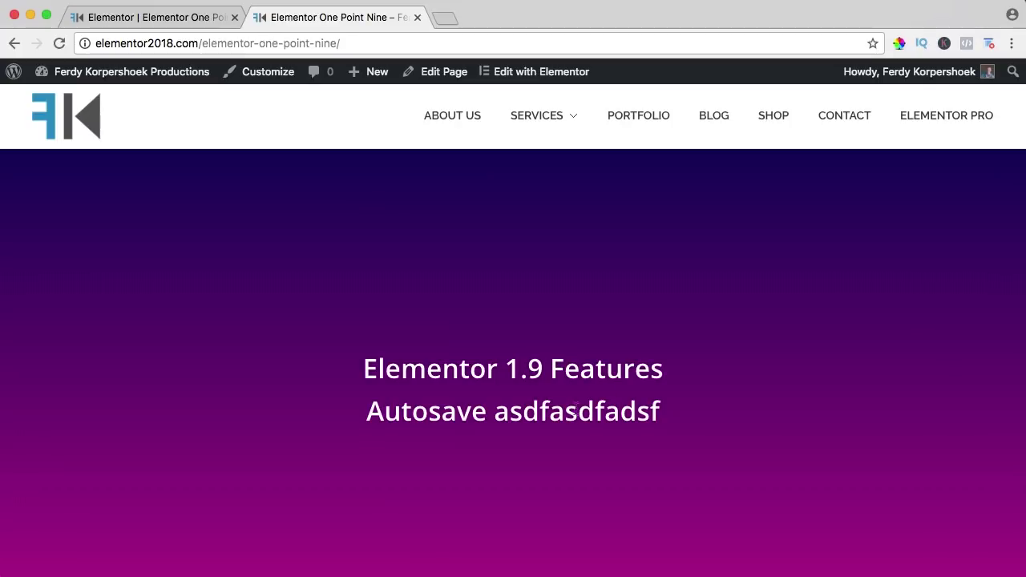
click(418, 18)
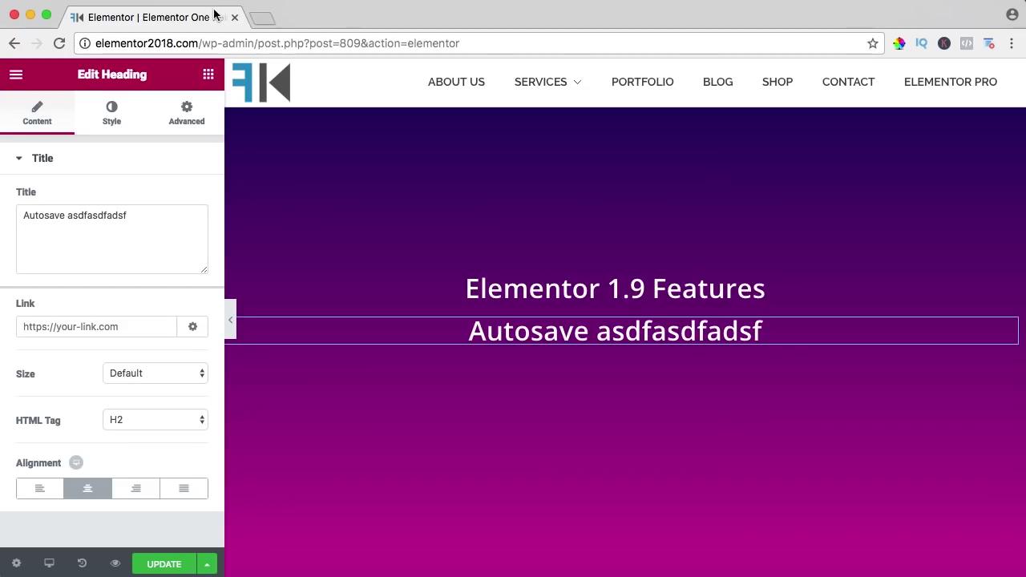
Add a second line reading "sdfasdfasdf" to the Auto-Draft heading and save the page as a draft
scroll(545, 227, down, 5)
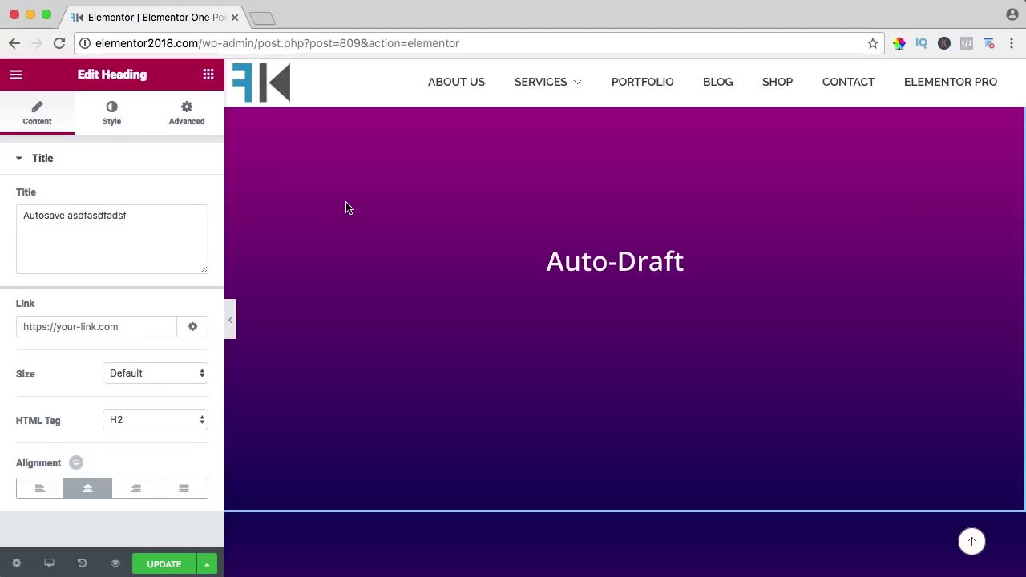
click(208, 564)
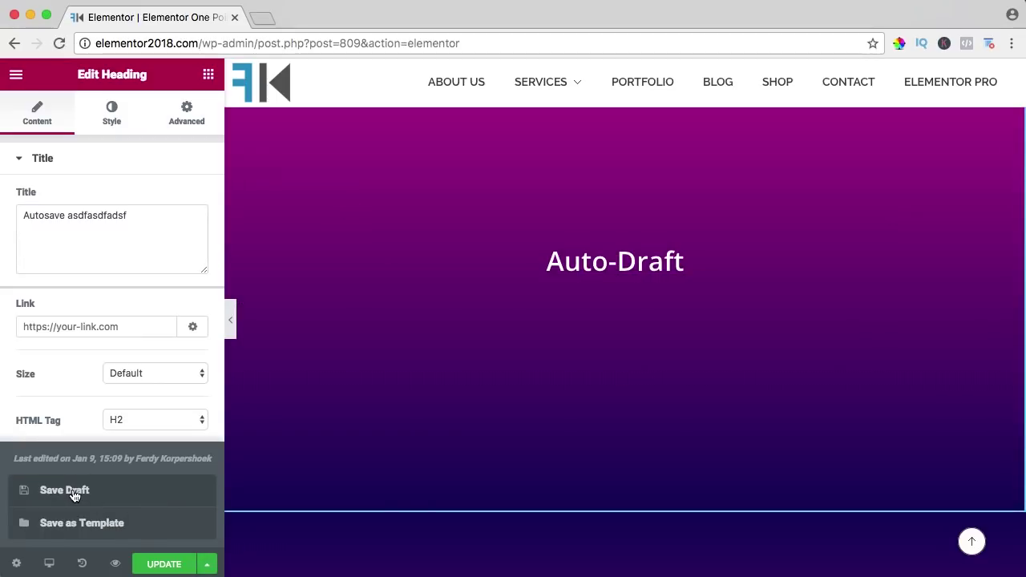
click(719, 266)
key(Return)
text(sdfasdfasdf)
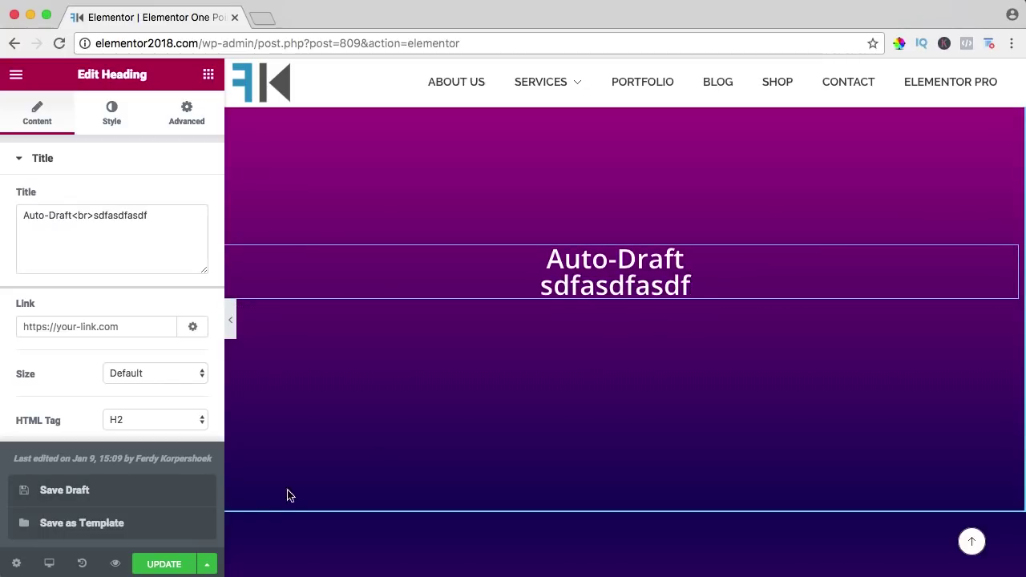
click(214, 564)
click(210, 564)
click(70, 496)
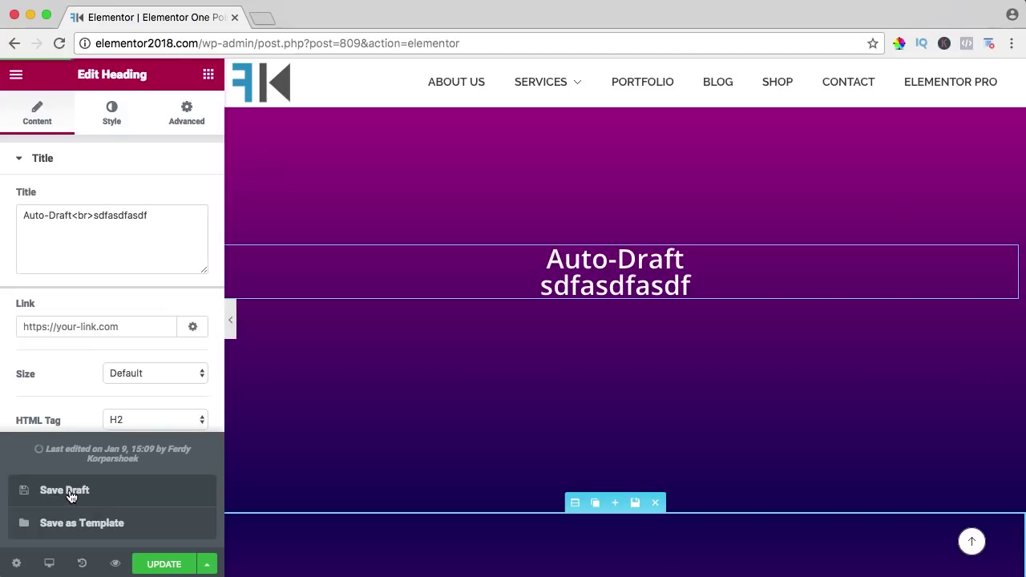
scroll(615, 327, down, 1)
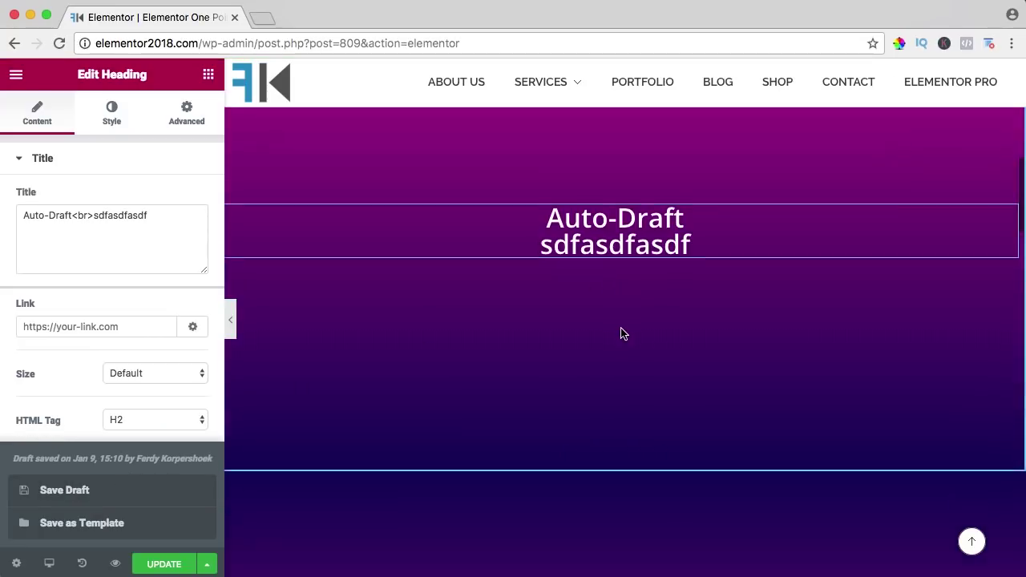
click(713, 238)
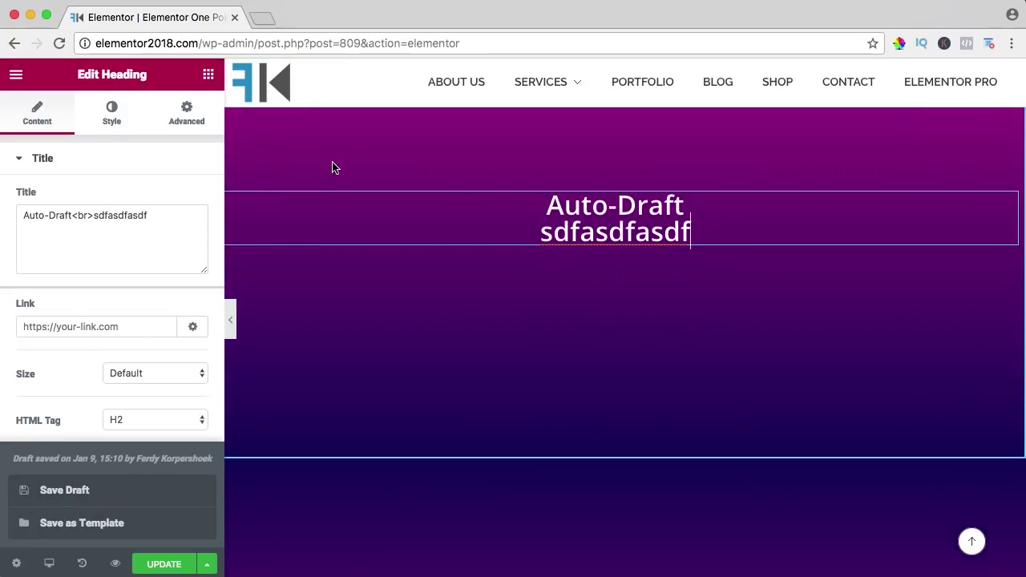
Open elementor2018.com/elementor-one-point-nine/ in a new tab to compare its Auto-Draft section with the draft, and return to the editor
click(266, 18)
text(elementor2018.com/elementor-one-point-nine/)
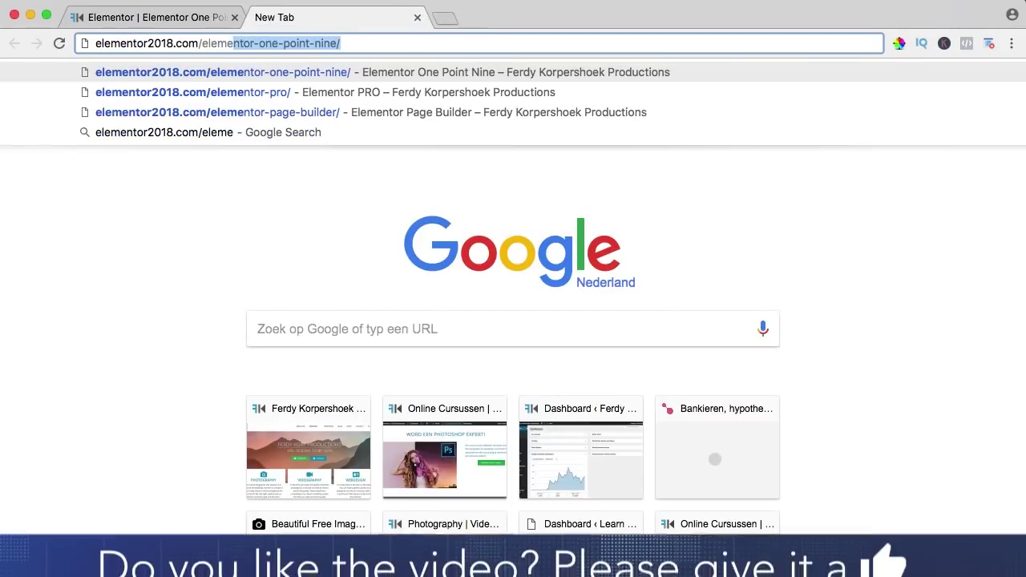
key(Return)
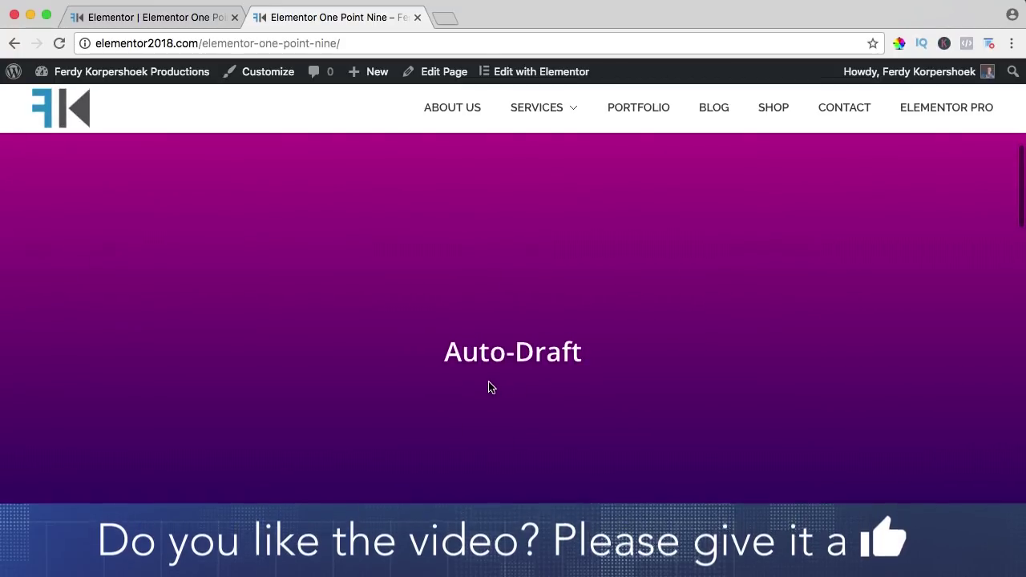
click(184, 16)
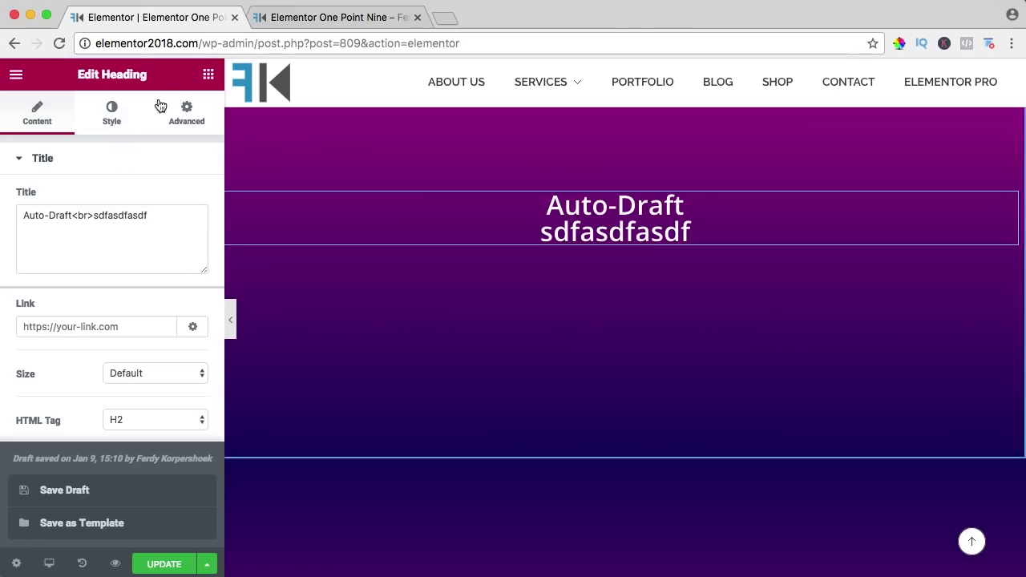
Add an Image widget below the Auto-Draft heading and fill it with the Elementor logo from the media library
click(207, 74)
drag(67, 243, 694, 242)
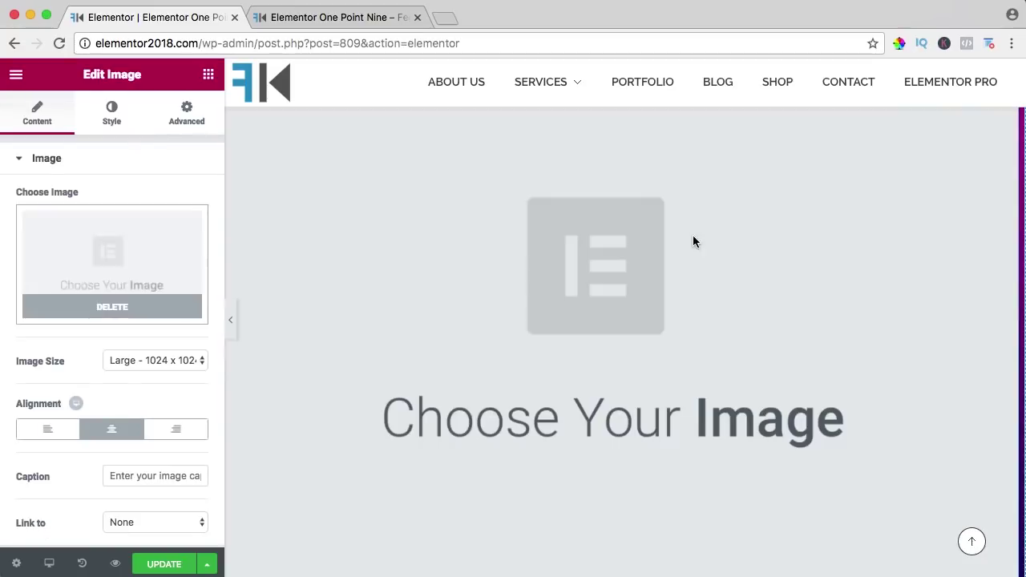
click(122, 270)
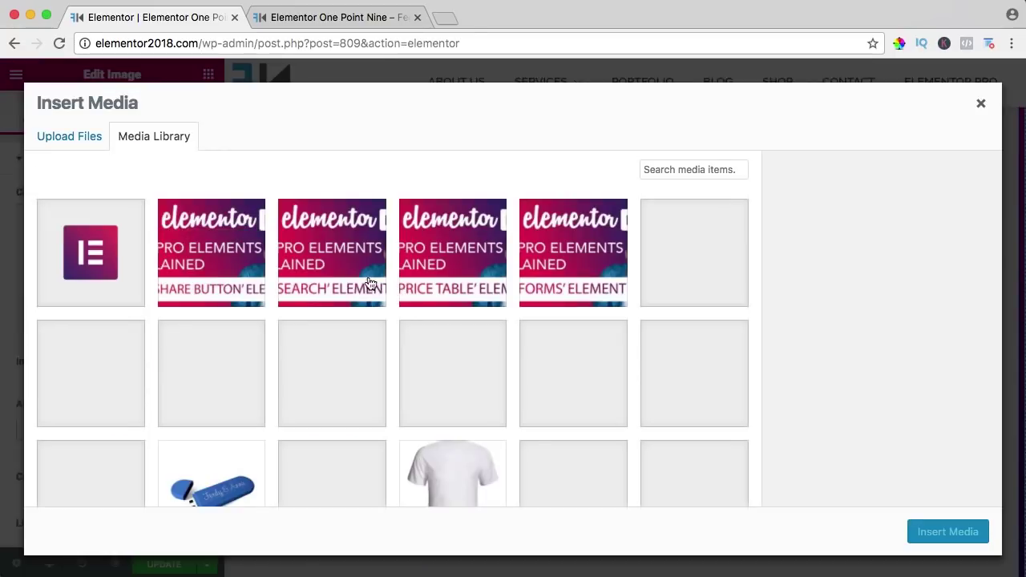
click(128, 268)
click(946, 533)
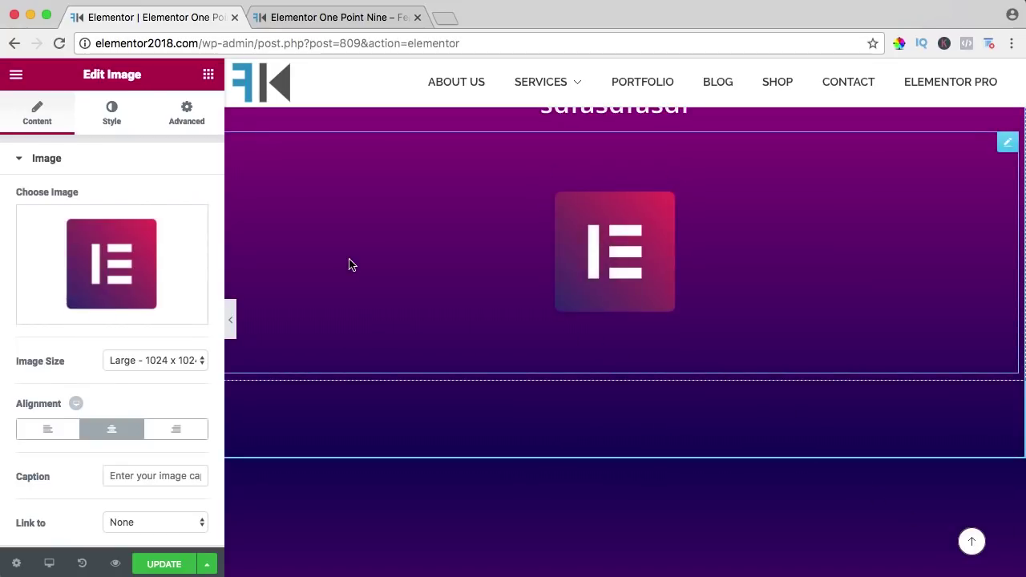
Check the live page's Auto-Draft section for the added image, and return to the editor's New Library section
click(329, 17)
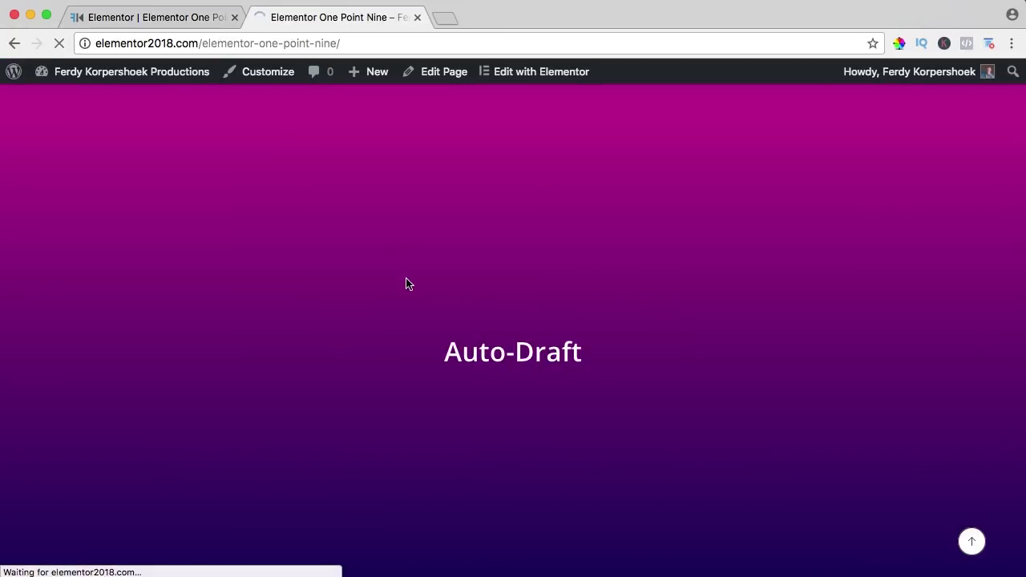
click(183, 17)
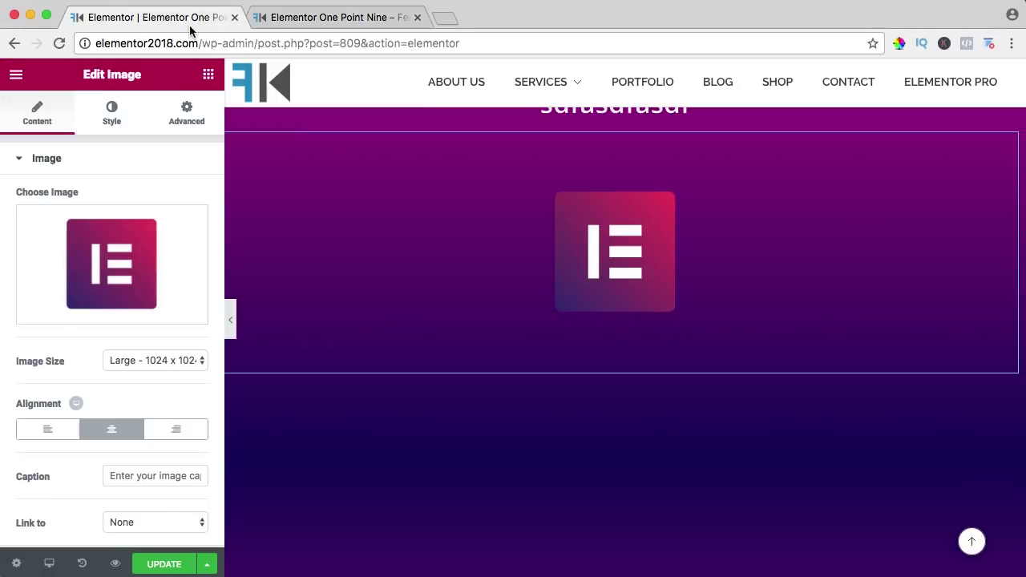
scroll(715, 320, down, 10)
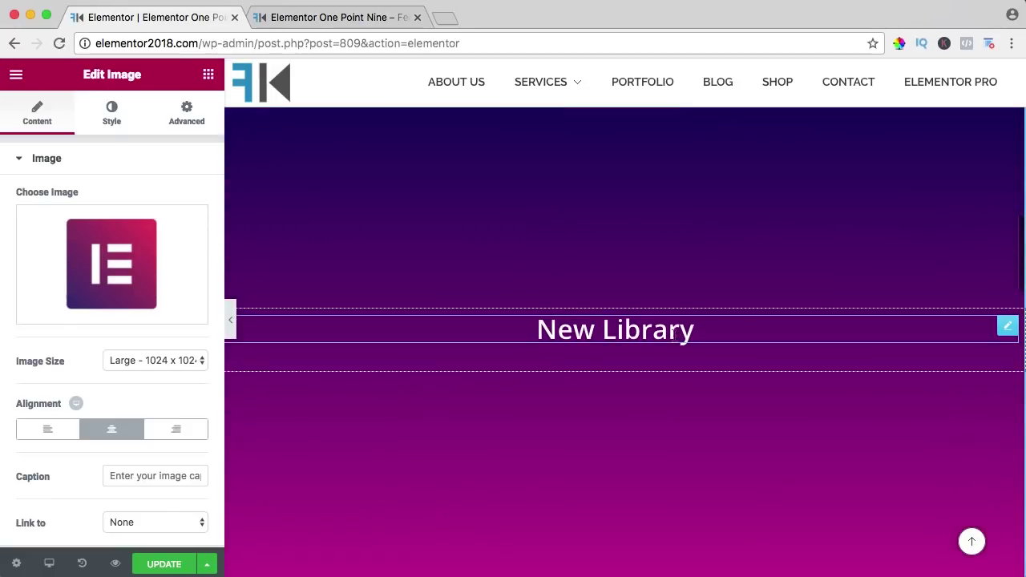
Change the New Library heading text to "An Amazing New Library"
click(672, 332)
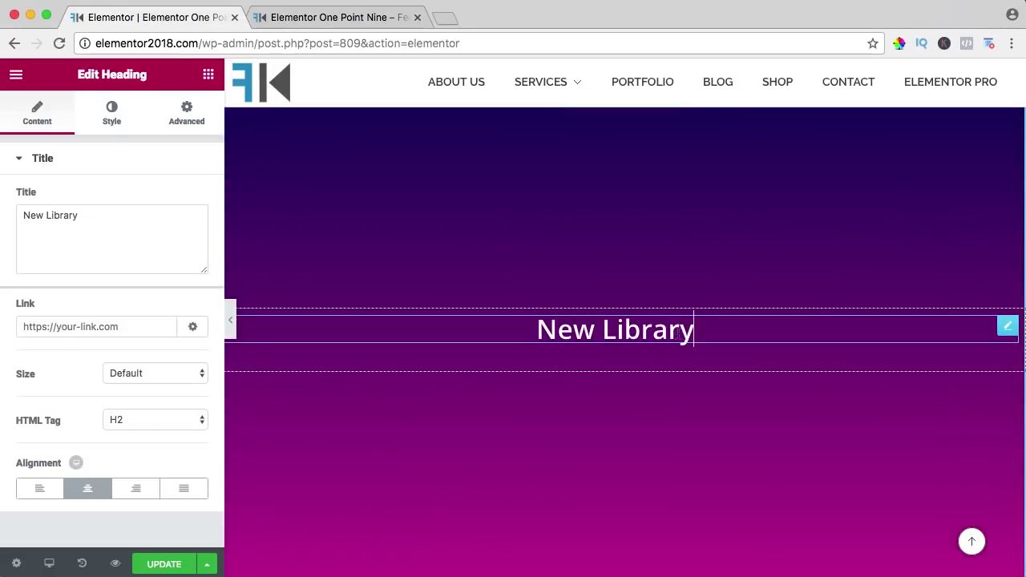
text(An amazing)
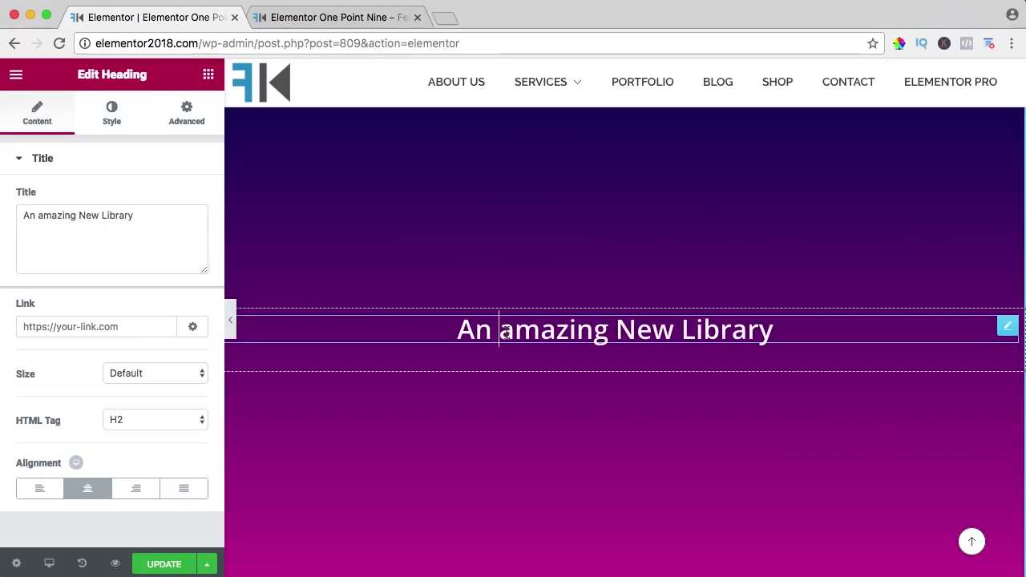
key(BackSpace)
text(A)
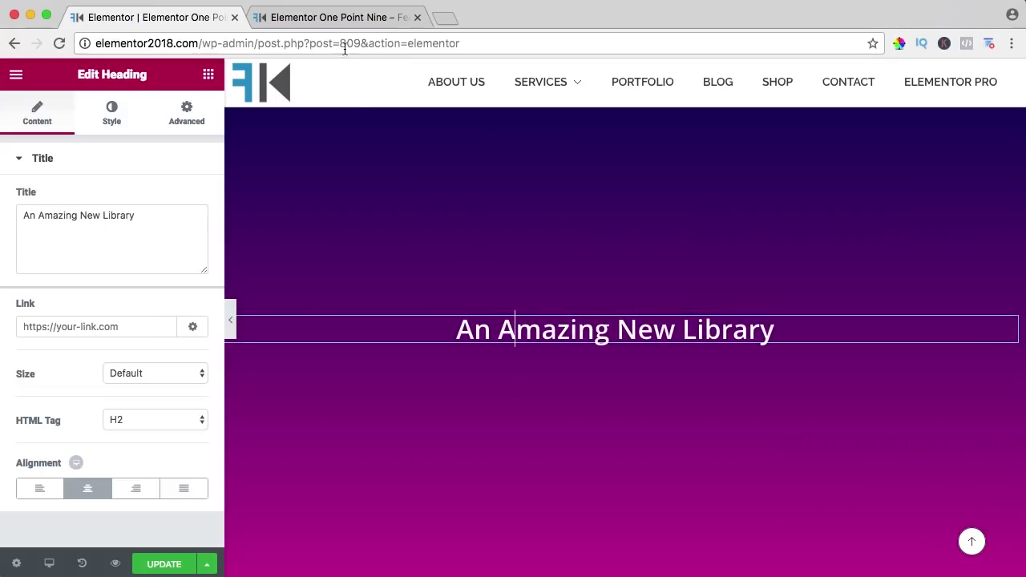
Reload the live page, compare its headings with the edited version, and return to the editor
click(343, 17)
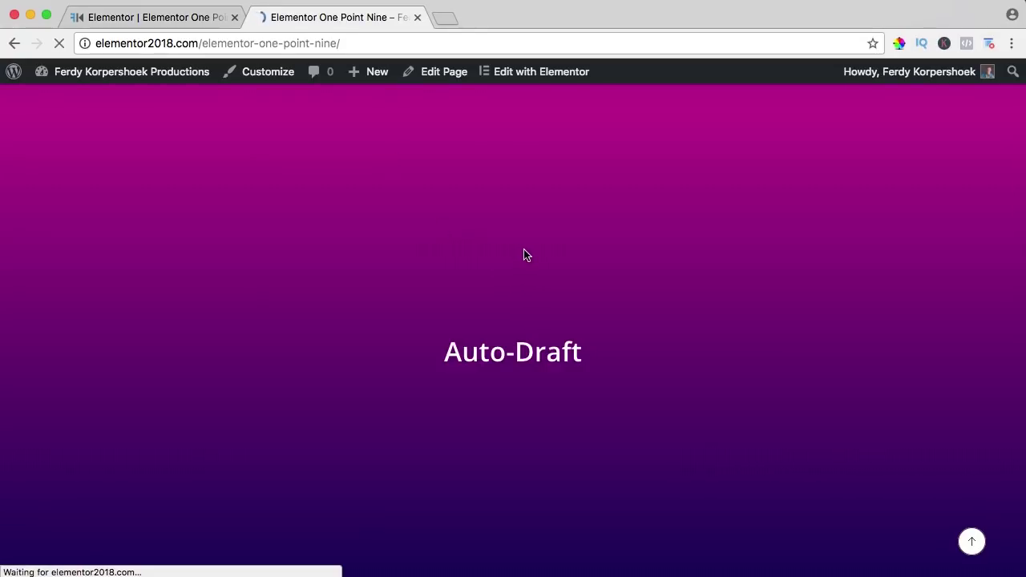
scroll(519, 255, down, 5)
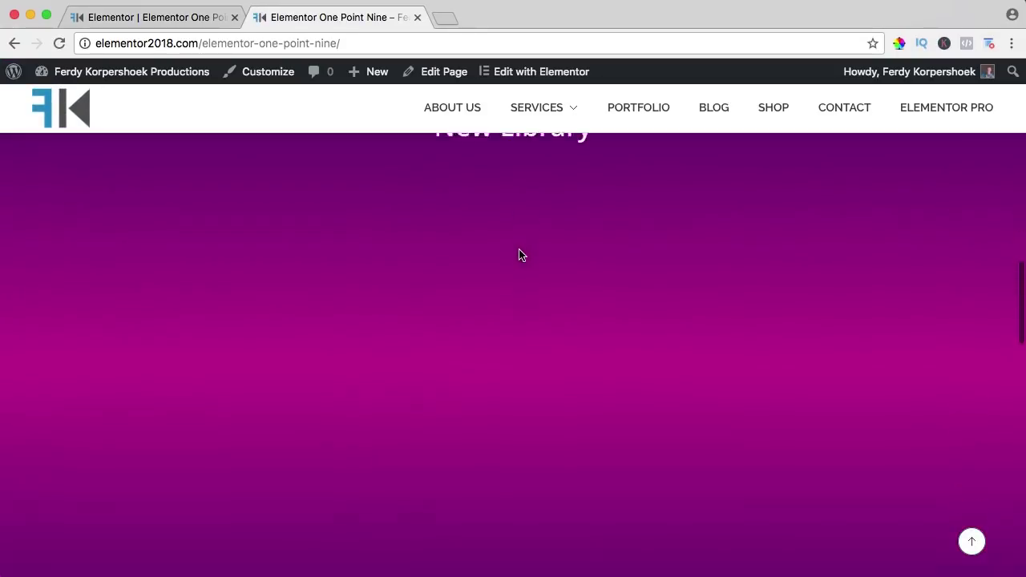
scroll(519, 255, up, 10)
scroll(520, 255, up, 5)
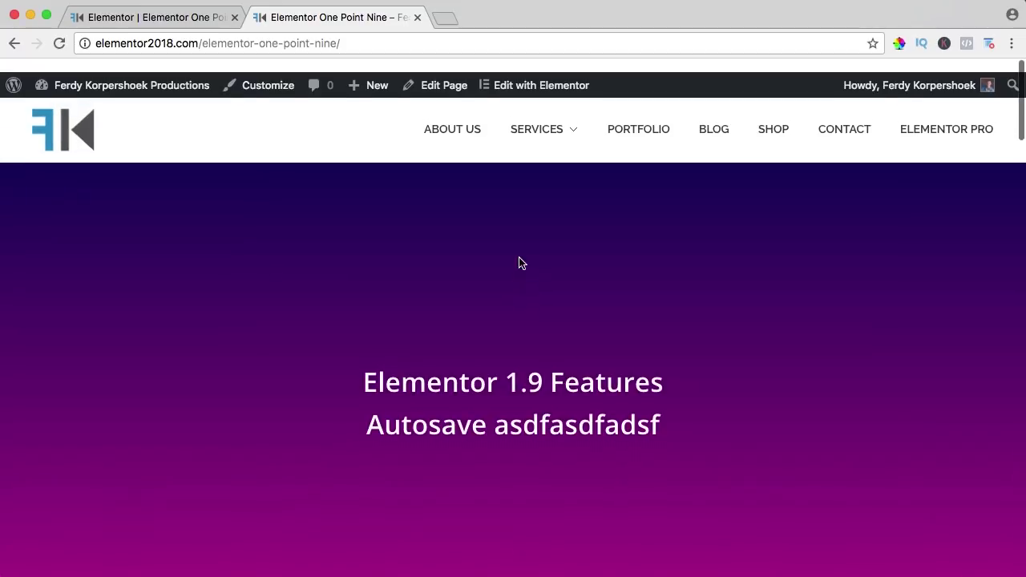
scroll(370, 173, down, 1)
click(145, 14)
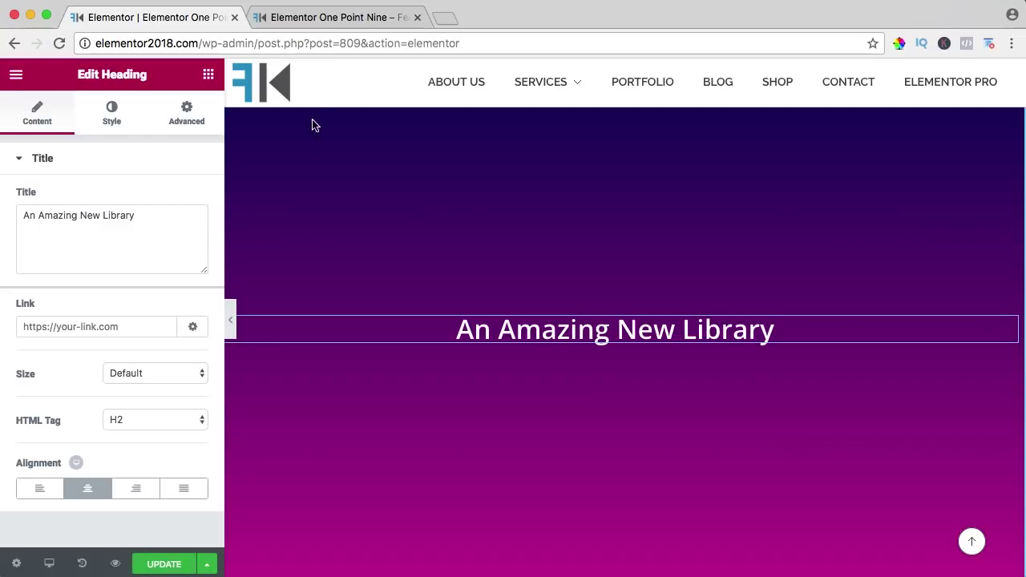
Check the live page's Auto-Draft text, image and the section below it, and return to the editor
click(335, 17)
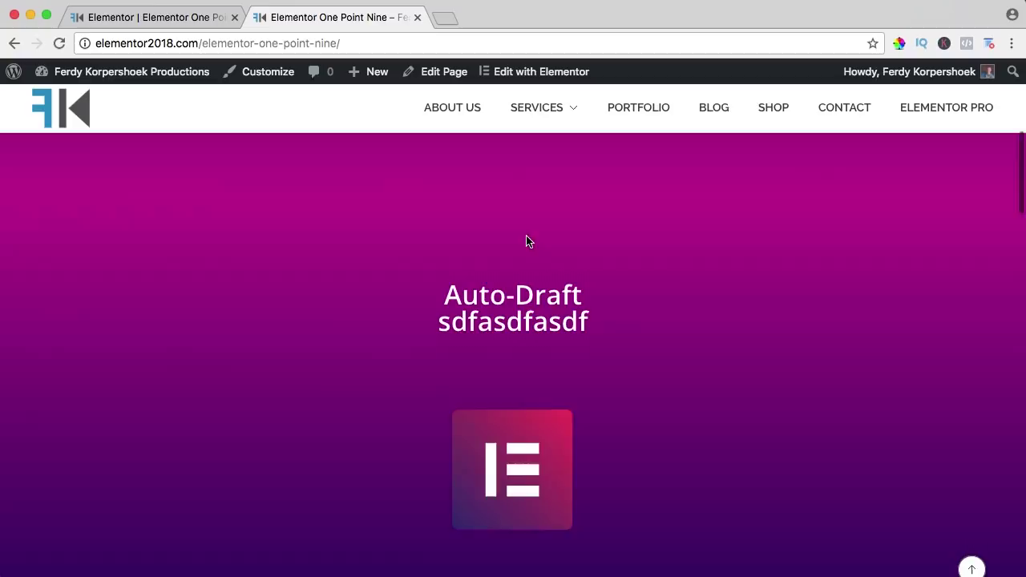
scroll(528, 241, down, 3)
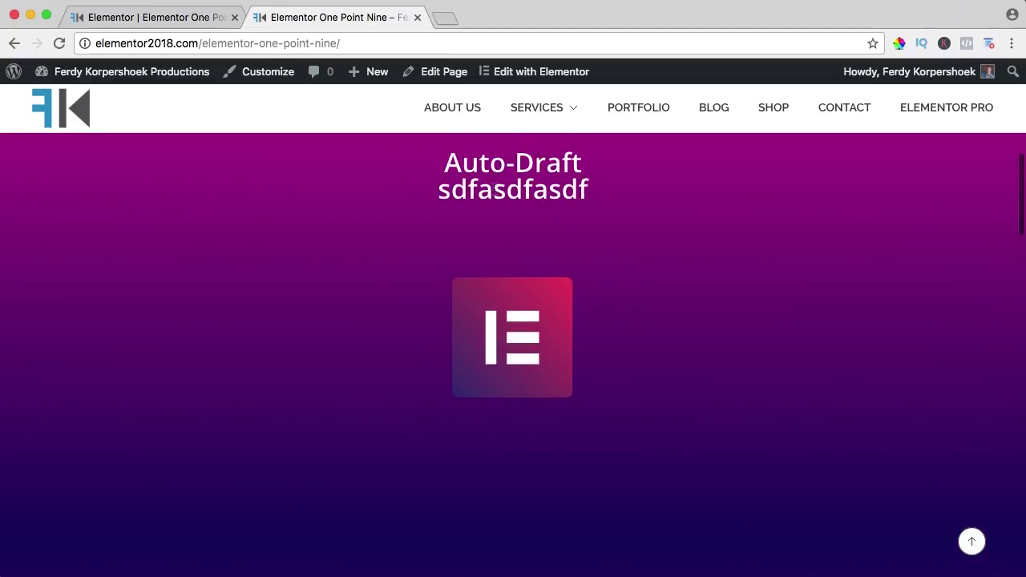
scroll(524, 236, down, 5)
key(ctrl+shift+Tab)
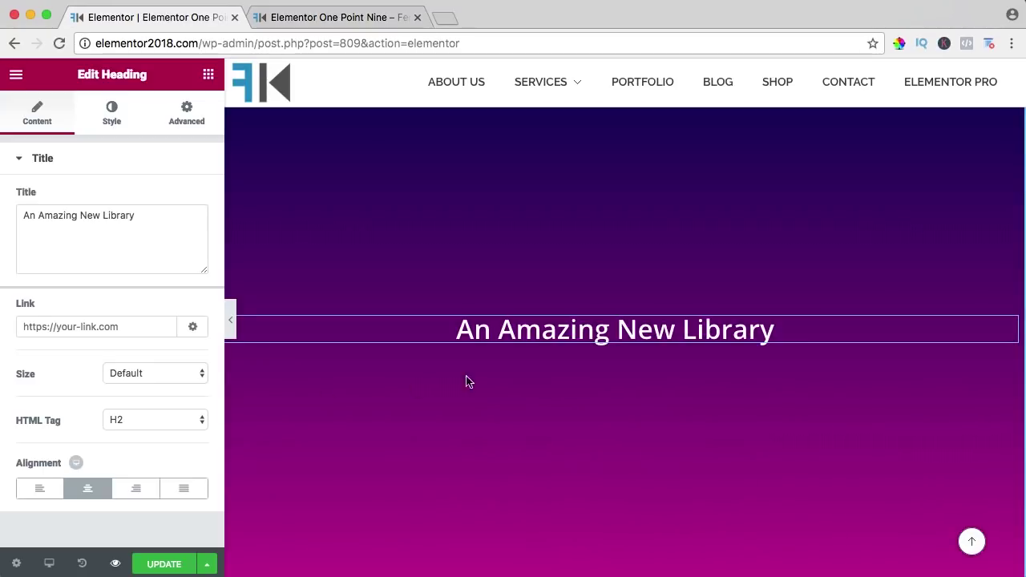
Preview the page changes in a new tab and close it, check the live page's library heading, and return to the editor
click(115, 564)
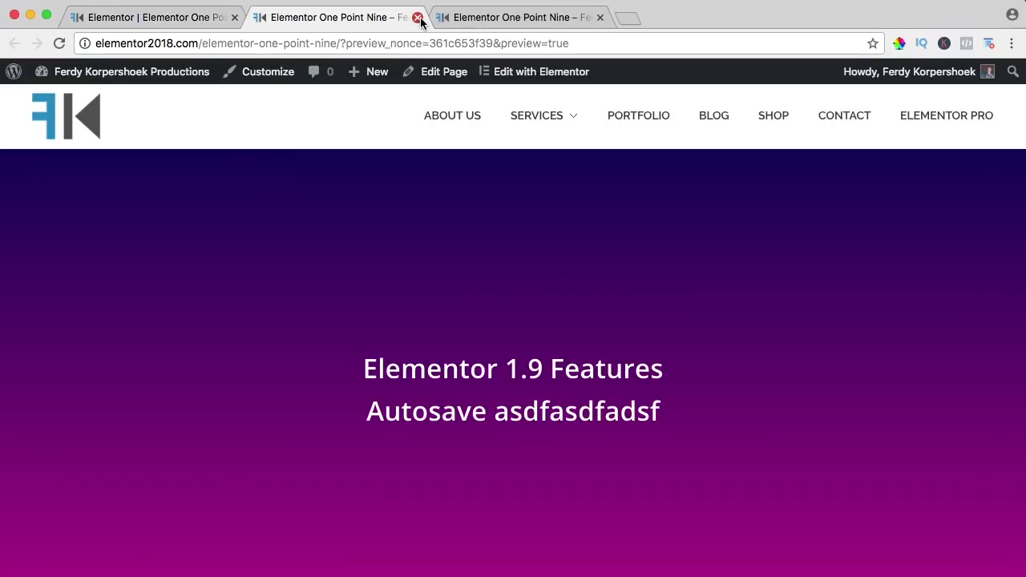
click(418, 17)
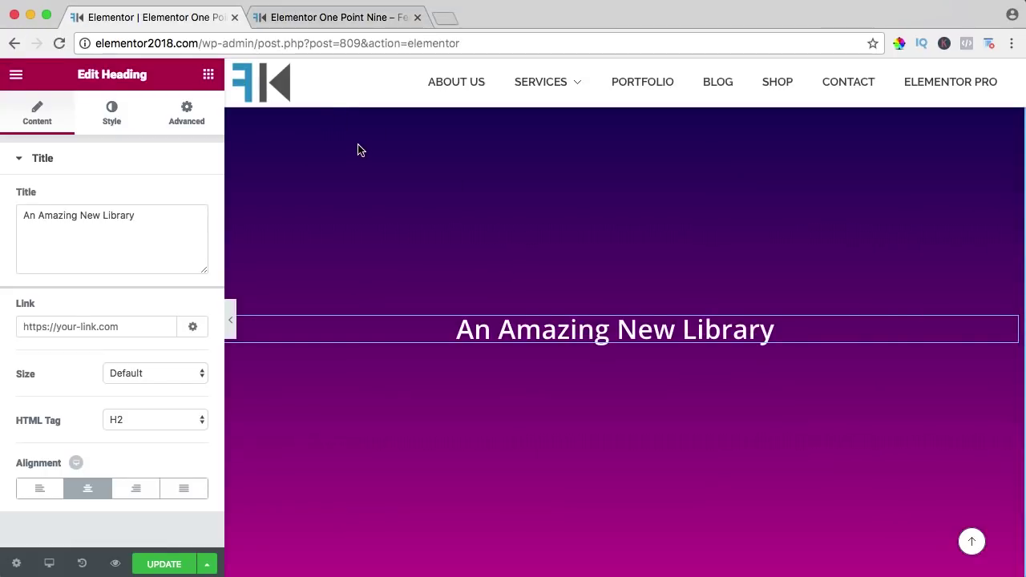
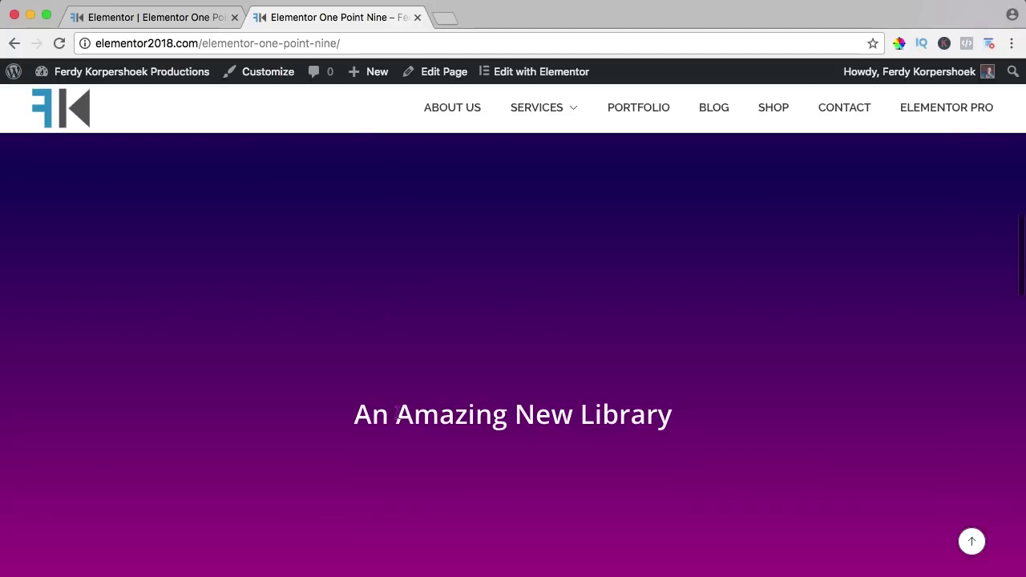
drag(476, 411, 658, 414)
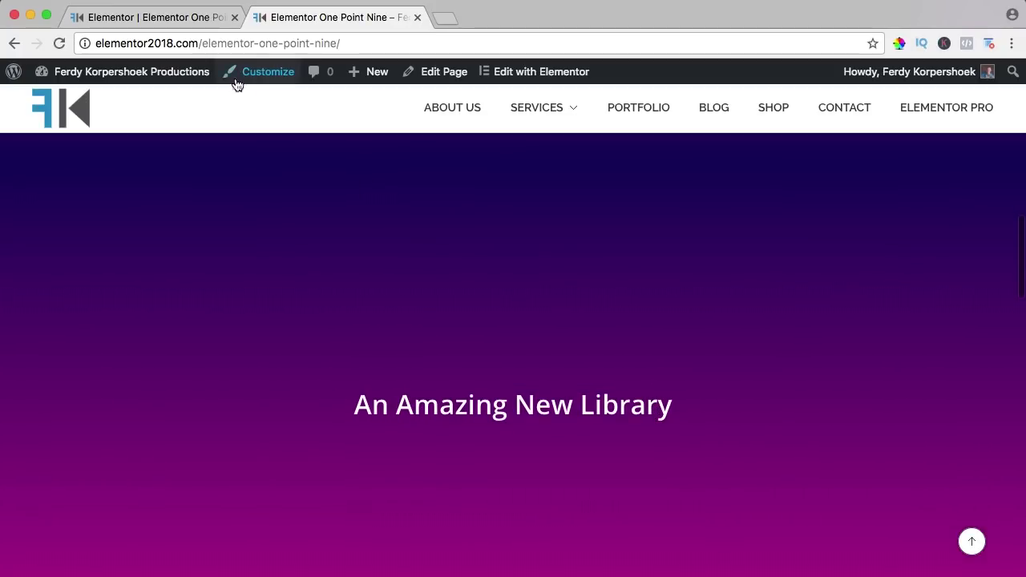
click(157, 17)
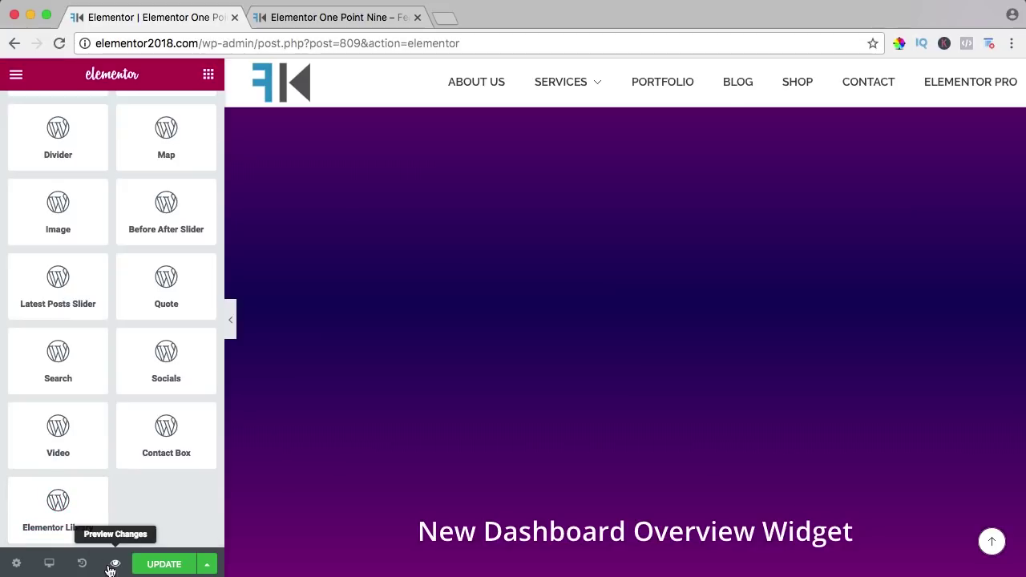
Open the template library from the empty area at the end of the page content and browse the predesigned templates
scroll(605, 424, down, 10)
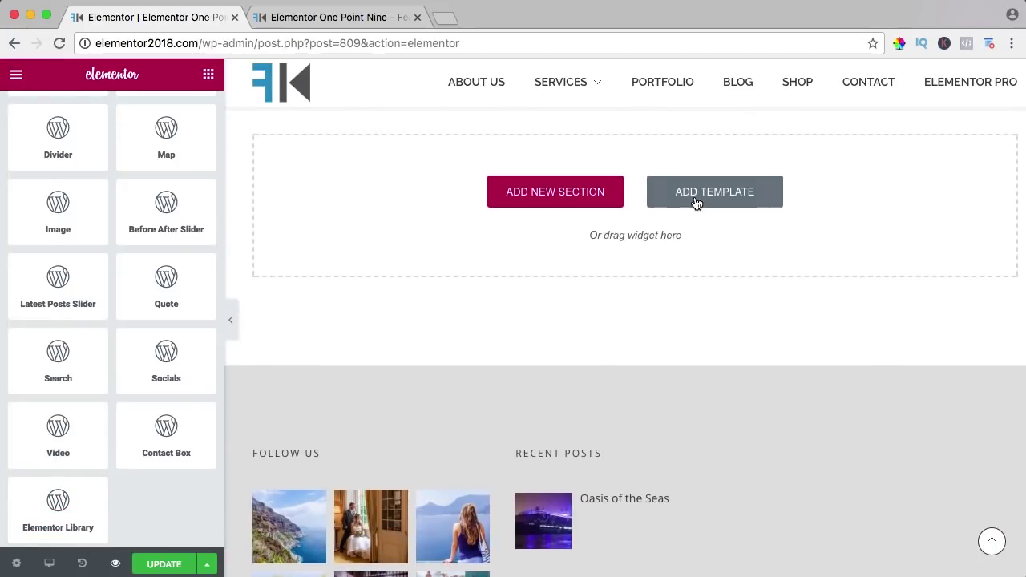
click(715, 198)
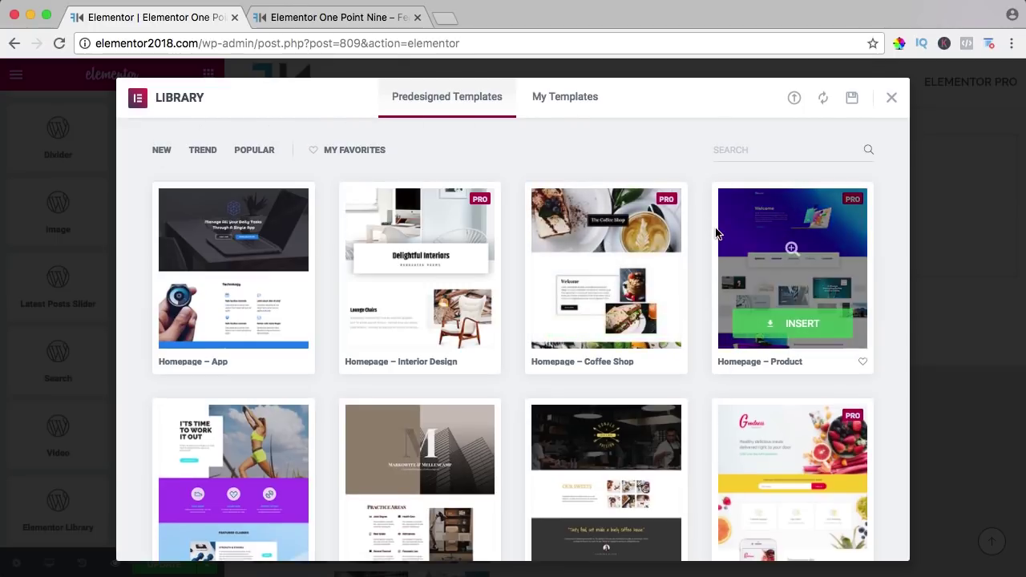
scroll(715, 229, down, 4)
scroll(715, 232, up, 4)
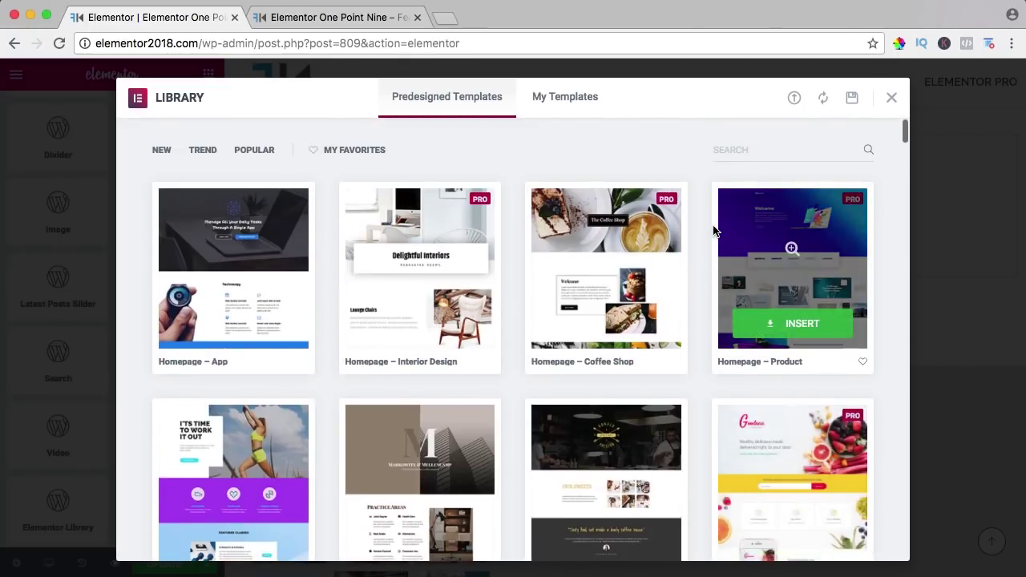
Sort the predesigned templates by New, Trend and Popular in turn
click(161, 152)
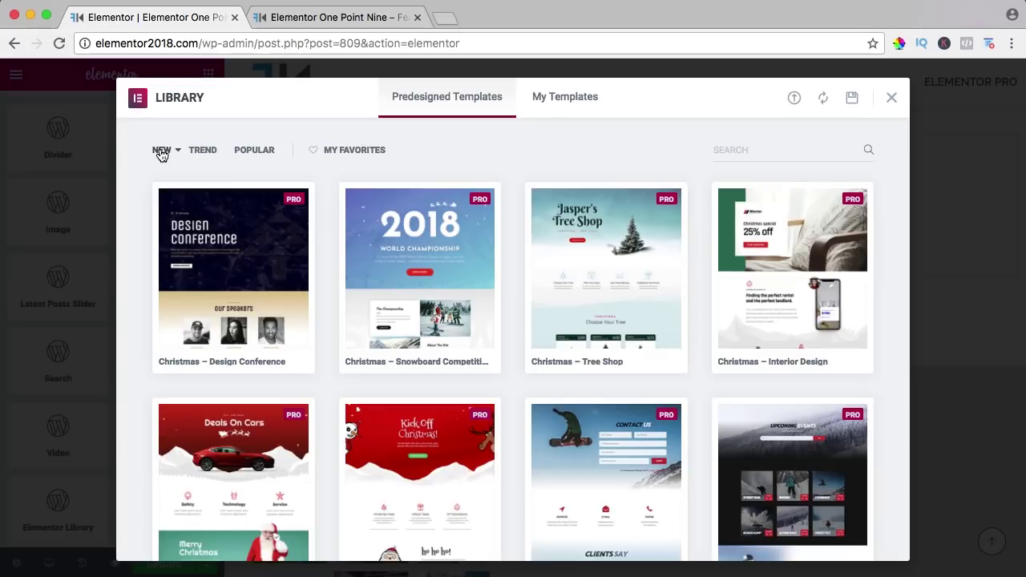
click(202, 154)
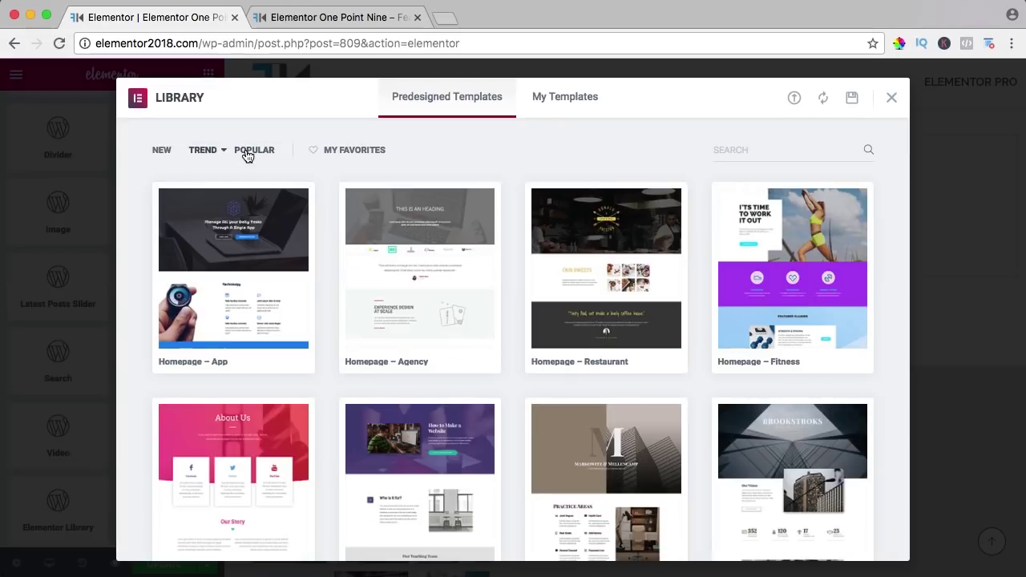
click(247, 154)
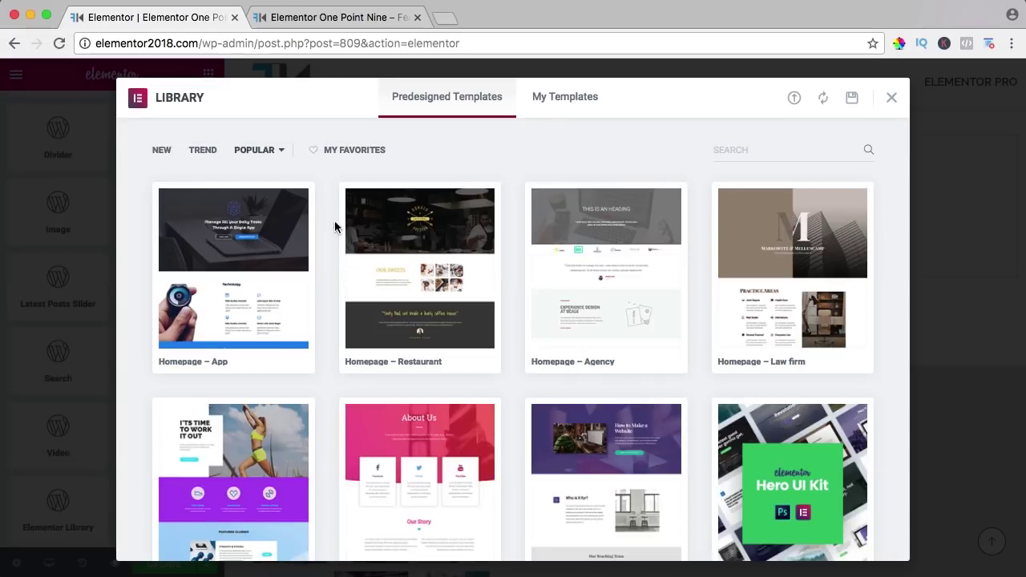
Mark the About – Startup and About – Architecture templates as favorites and show only My Favorites
scroll(491, 264, down, 2)
scroll(494, 265, down, 5)
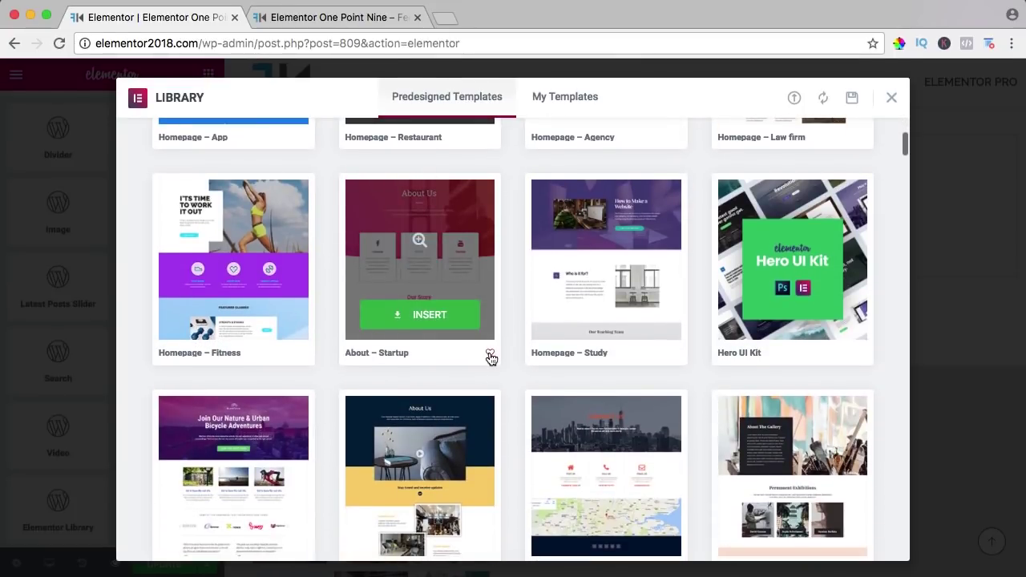
scroll(511, 349, down, 9)
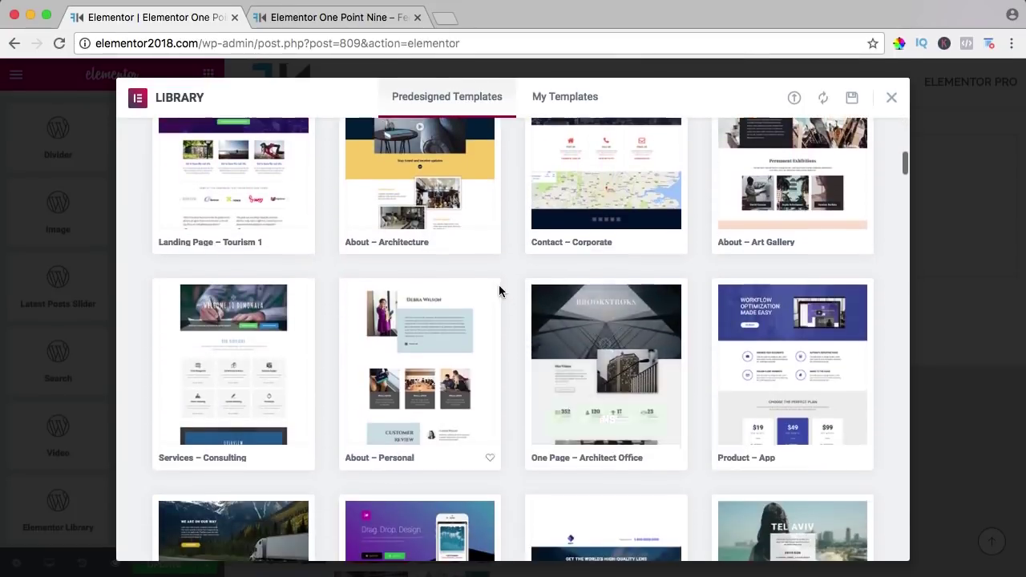
click(488, 244)
scroll(489, 248, up, 10)
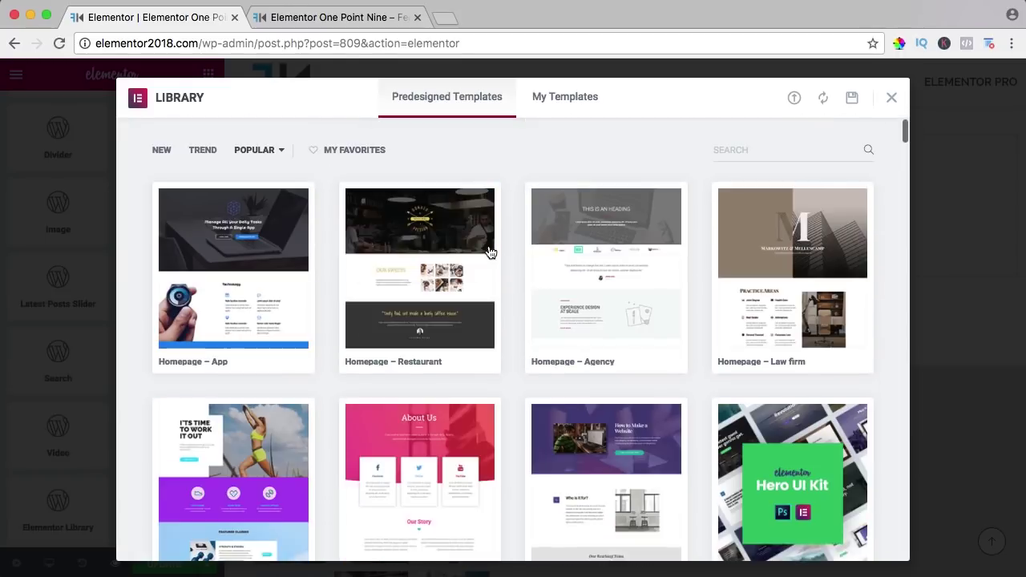
click(360, 152)
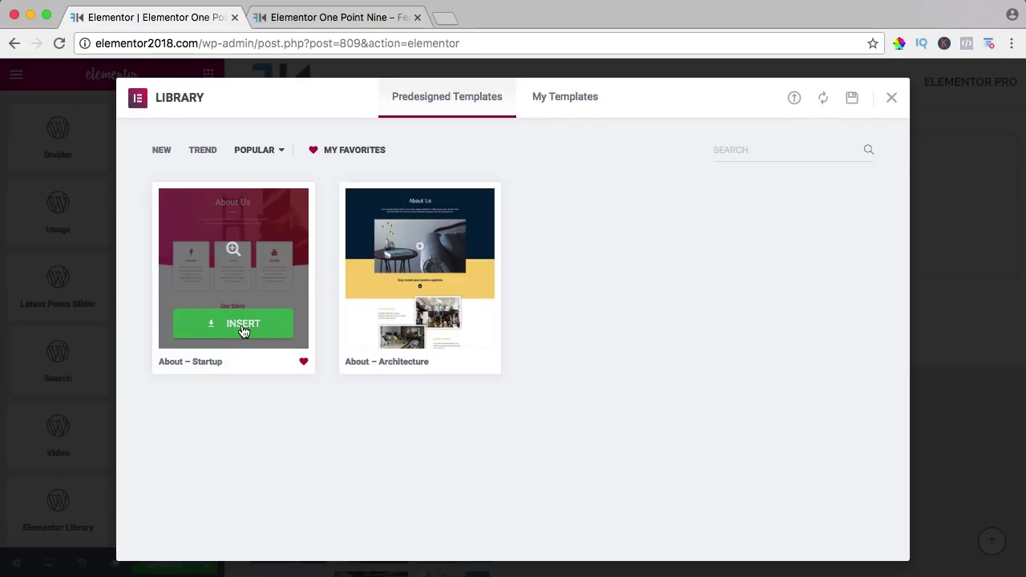
Sort the favorite templates by New in both orders, and turn off the favorites filter
click(161, 152)
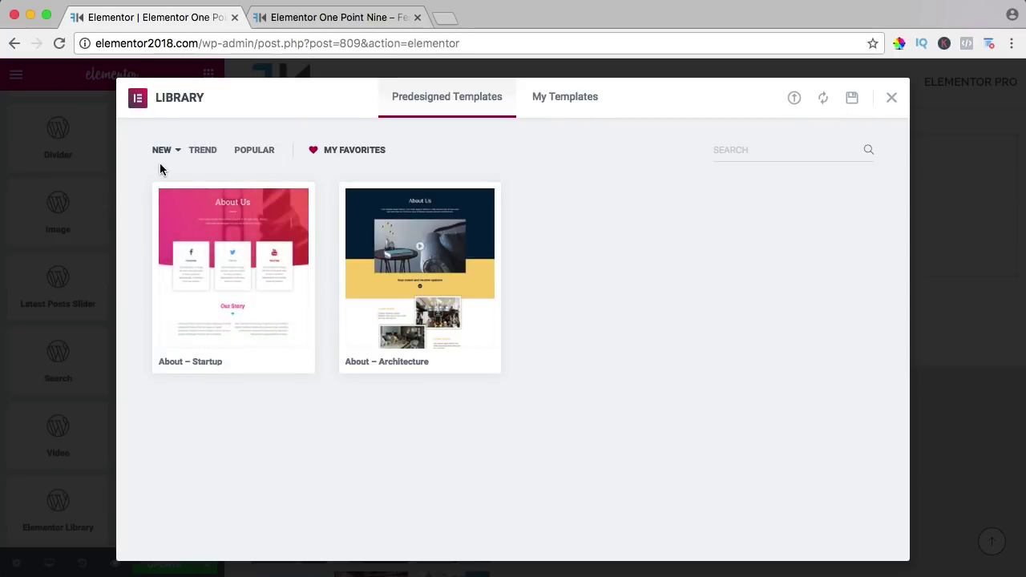
click(172, 158)
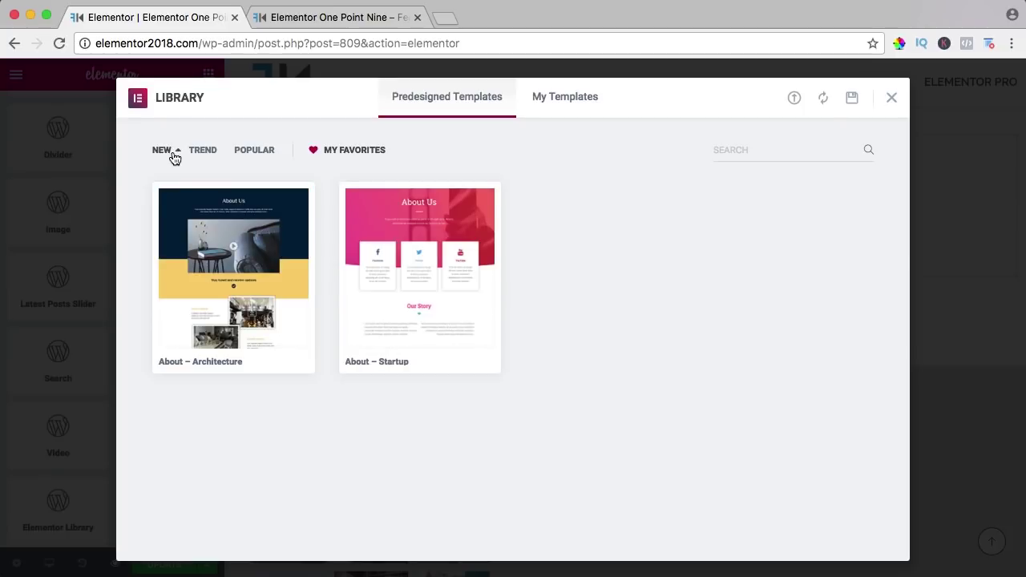
click(315, 152)
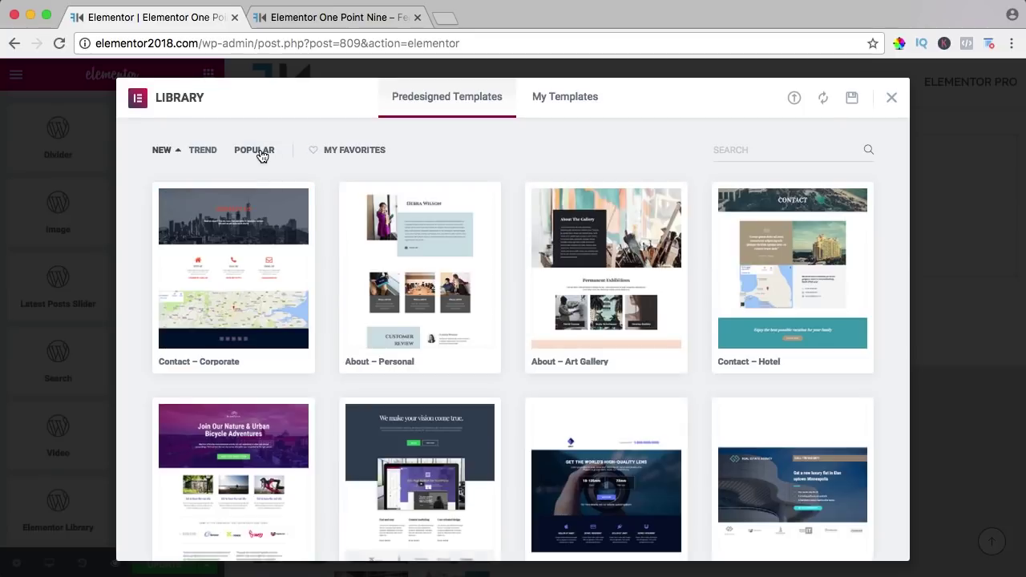
Sort the full template list by New and by Trend, reversing the order of each
click(165, 152)
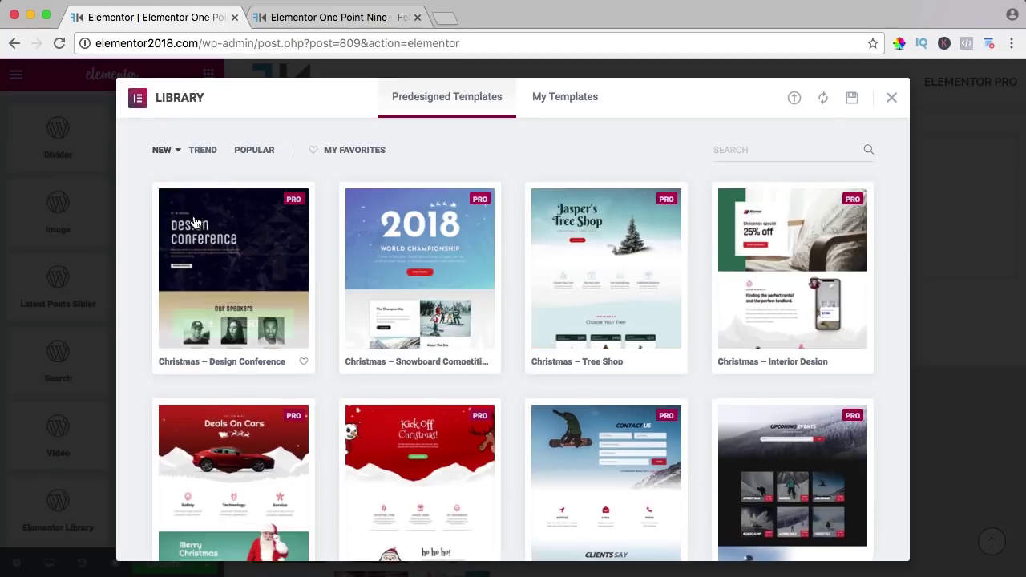
click(166, 154)
mouse_move(208, 233)
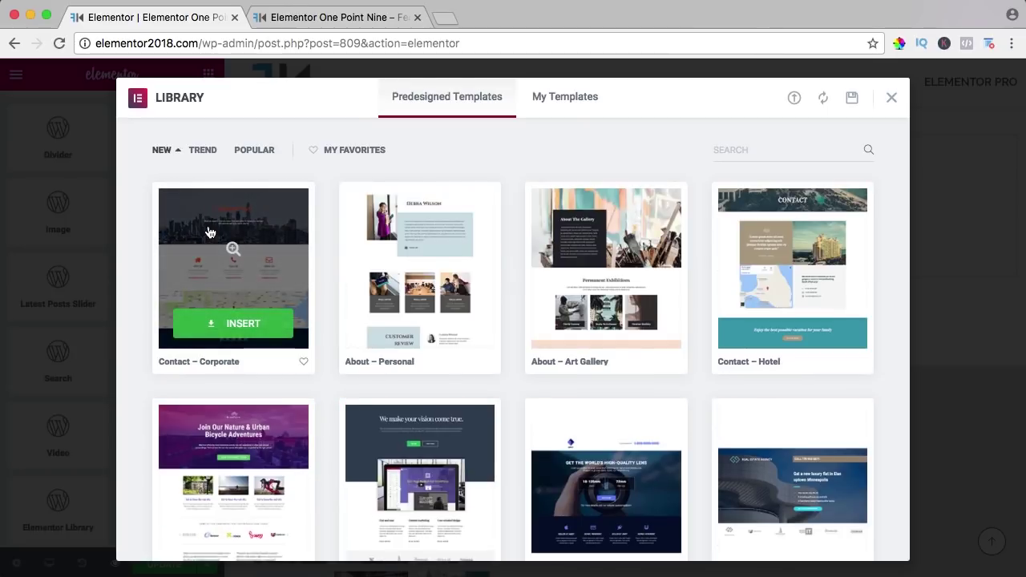
click(167, 154)
click(206, 152)
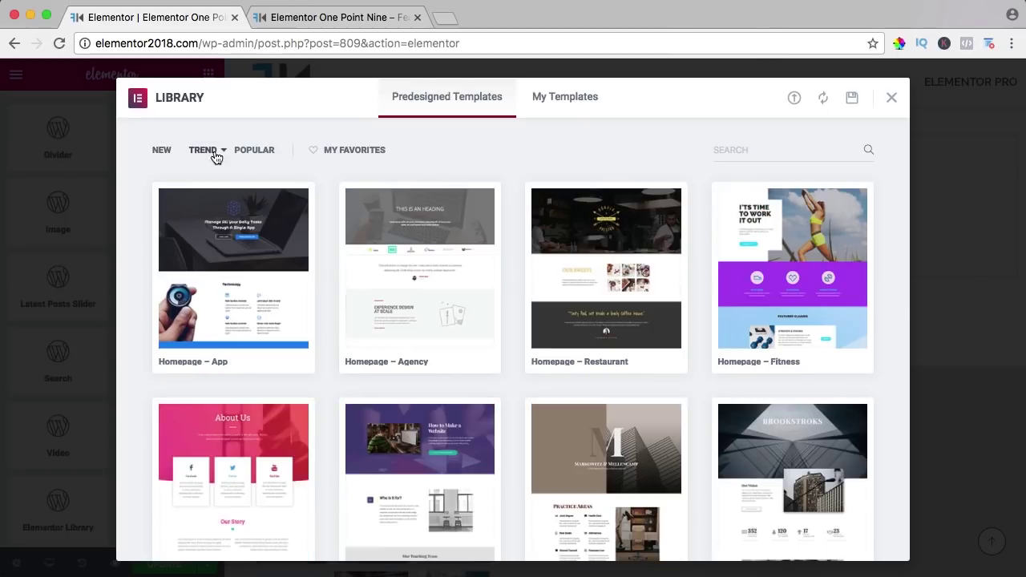
click(210, 152)
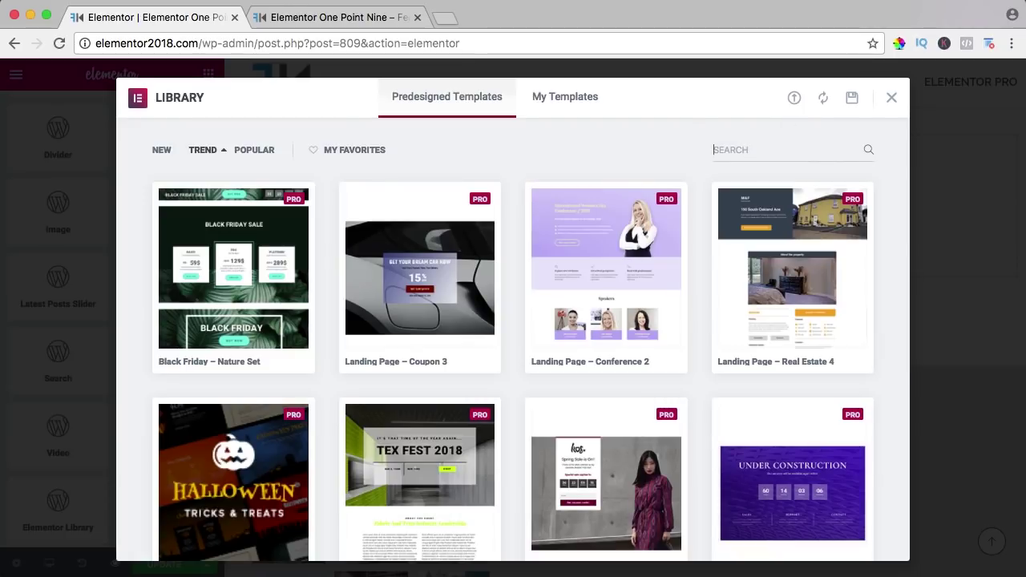
Search the template library for "LAND" and for "REST", and clear the search
text(LAND)
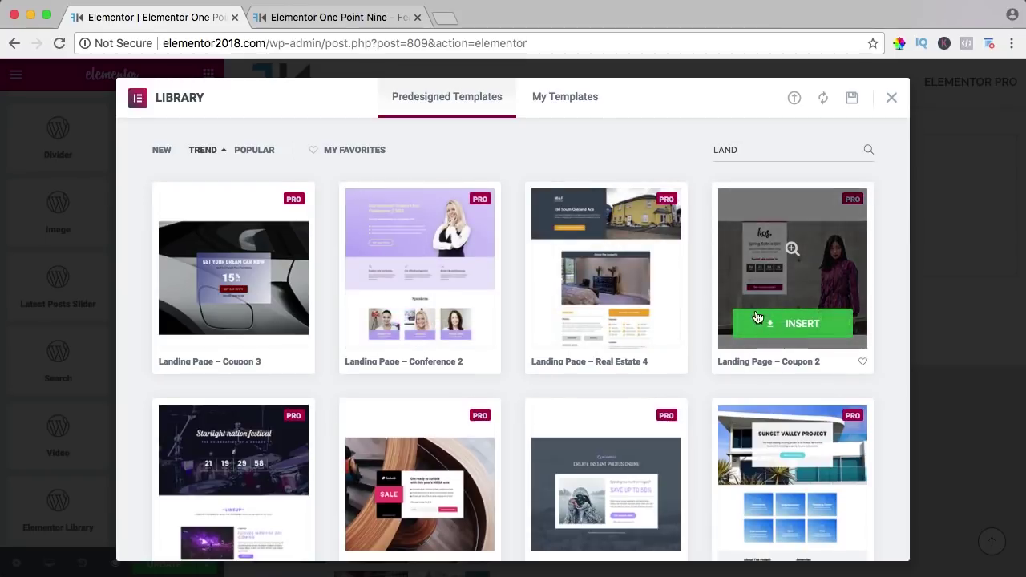
scroll(753, 312, down, 3)
scroll(753, 312, up, 3)
double_click(778, 156)
text(REST)
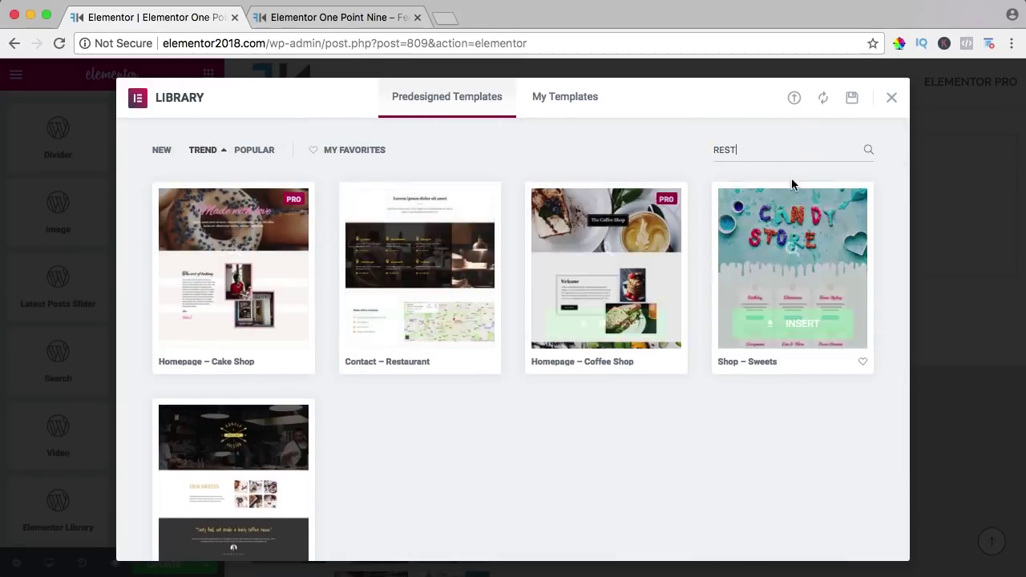
key(BackSpace)
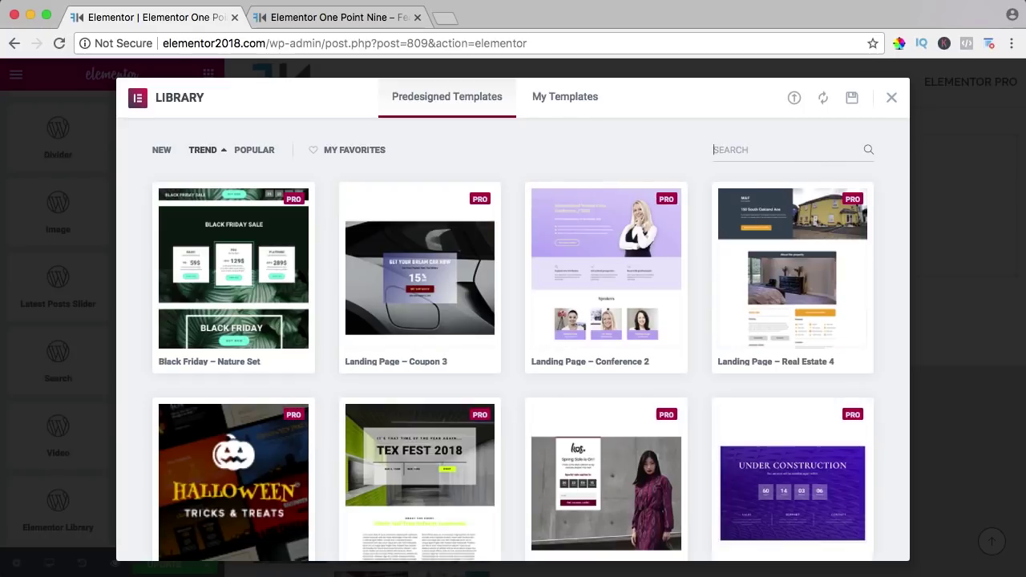
Sort My Templates by type, and export and delete the saved Services page template
click(570, 98)
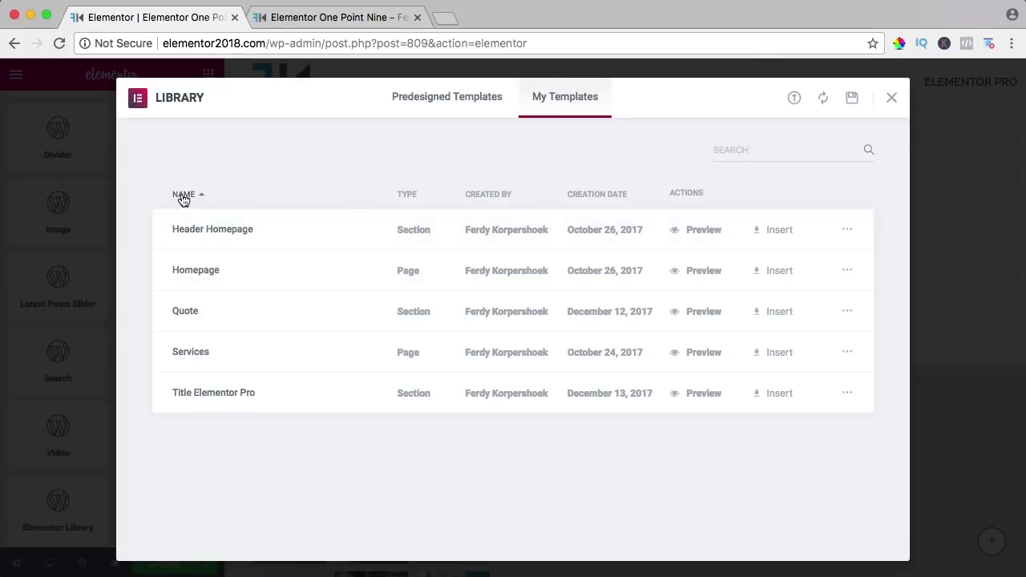
click(405, 195)
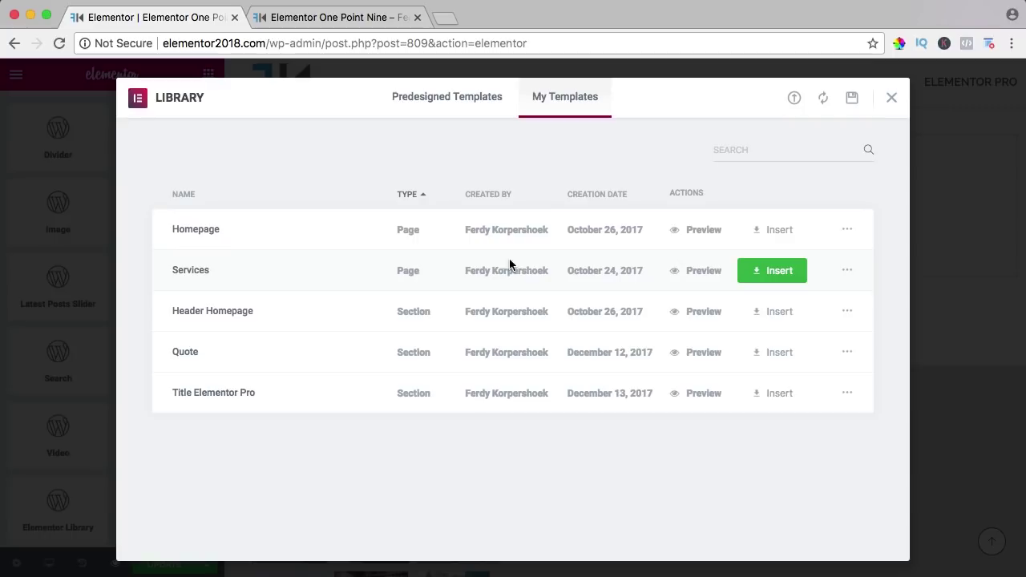
click(848, 271)
click(867, 321)
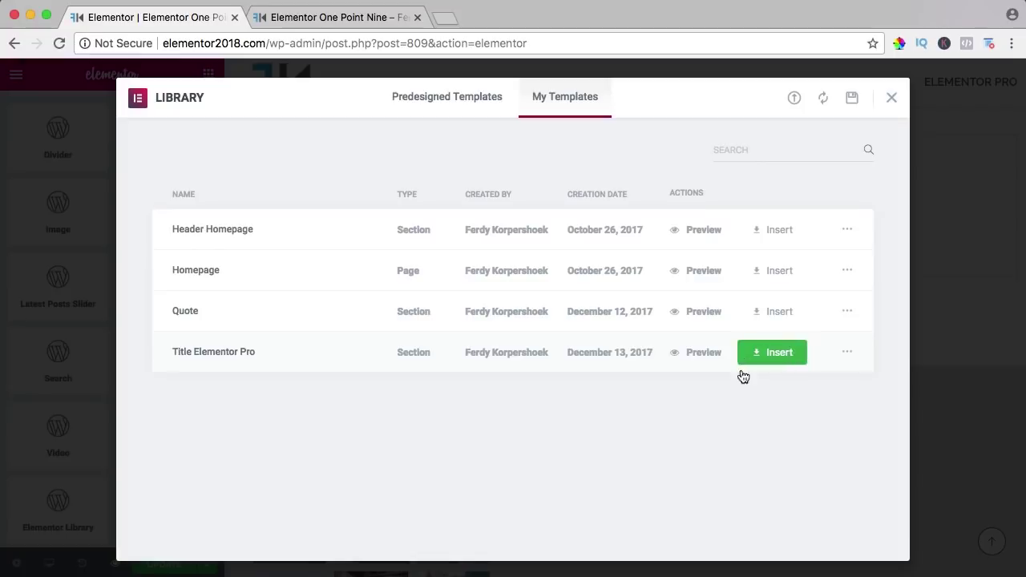
Import elementor-202-2018-01-09.json from the Downloads folder into the template library and close the library
click(795, 98)
click(367, 571)
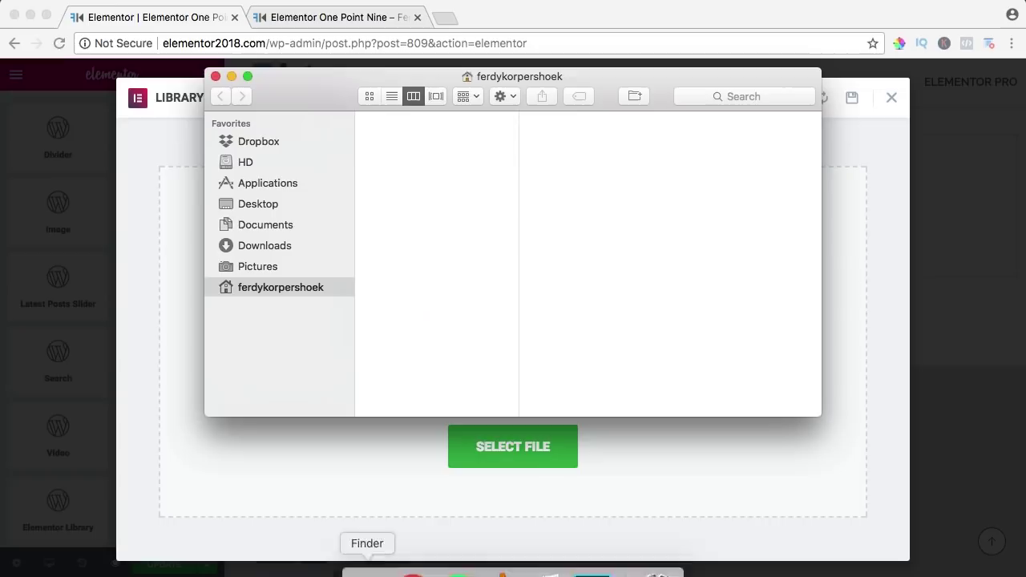
click(280, 248)
drag(331, 87, 531, 317)
drag(691, 377, 565, 241)
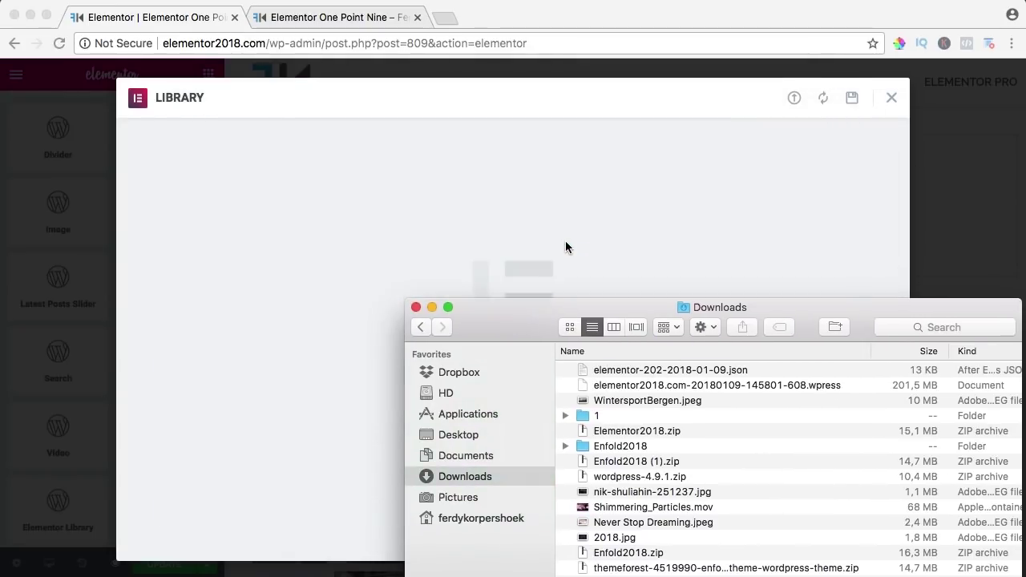
click(583, 208)
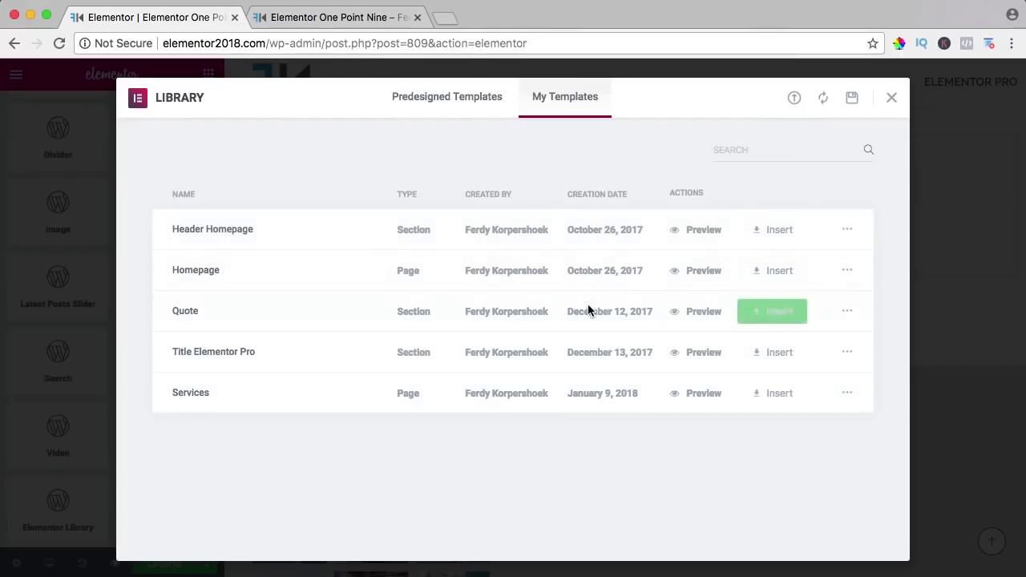
click(891, 97)
Save the current page to the template library as "New Features"
scroll(730, 259, up, 10)
scroll(597, 257, down, 15)
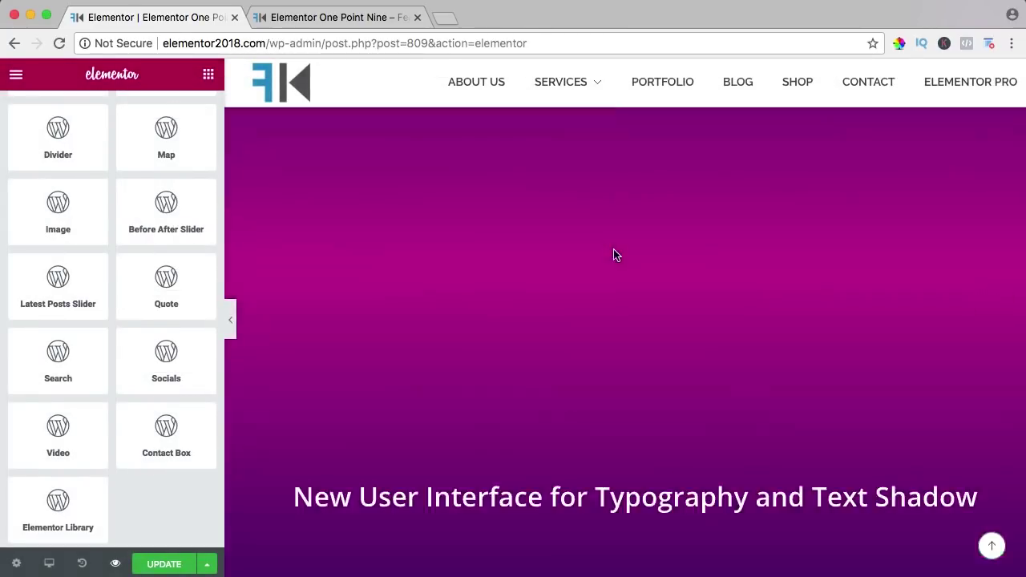
scroll(616, 256, up, 5)
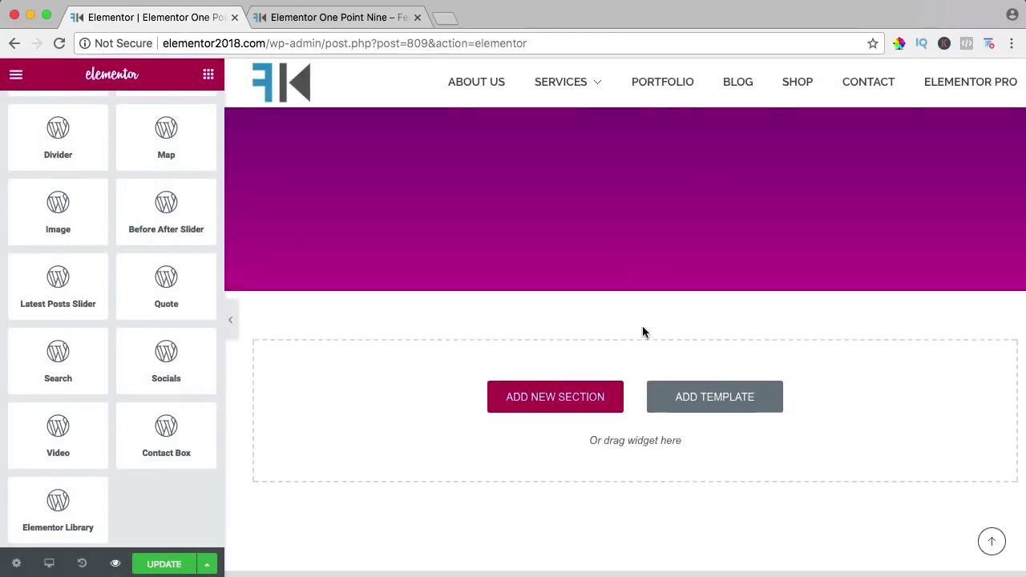
click(682, 394)
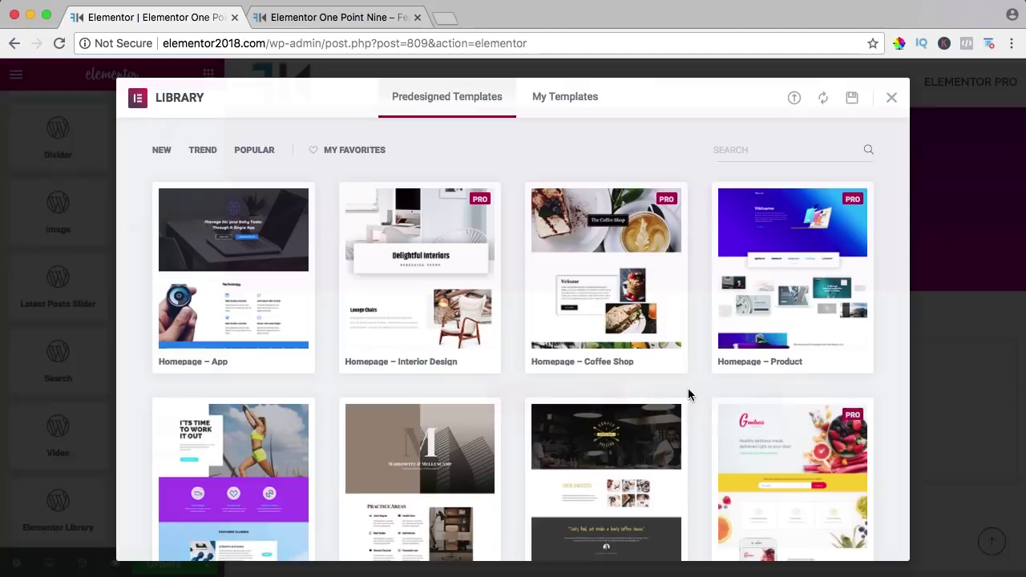
click(852, 99)
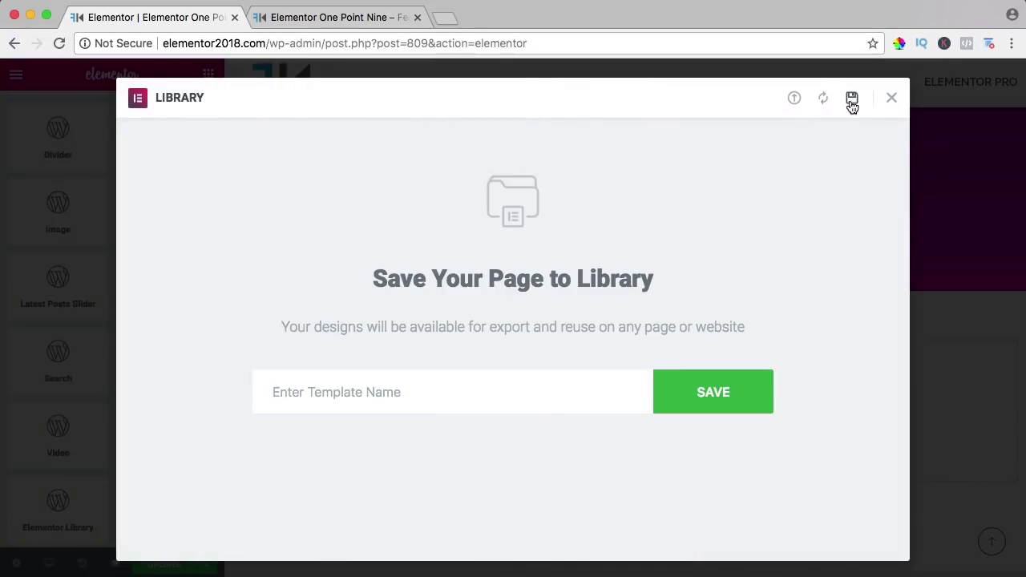
click(342, 406)
text(New Features)
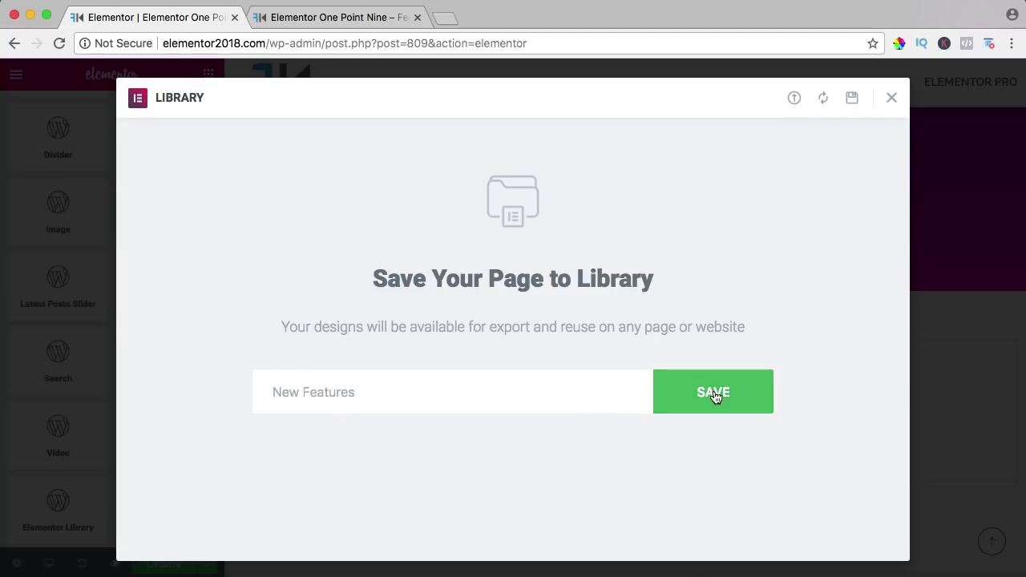
click(715, 394)
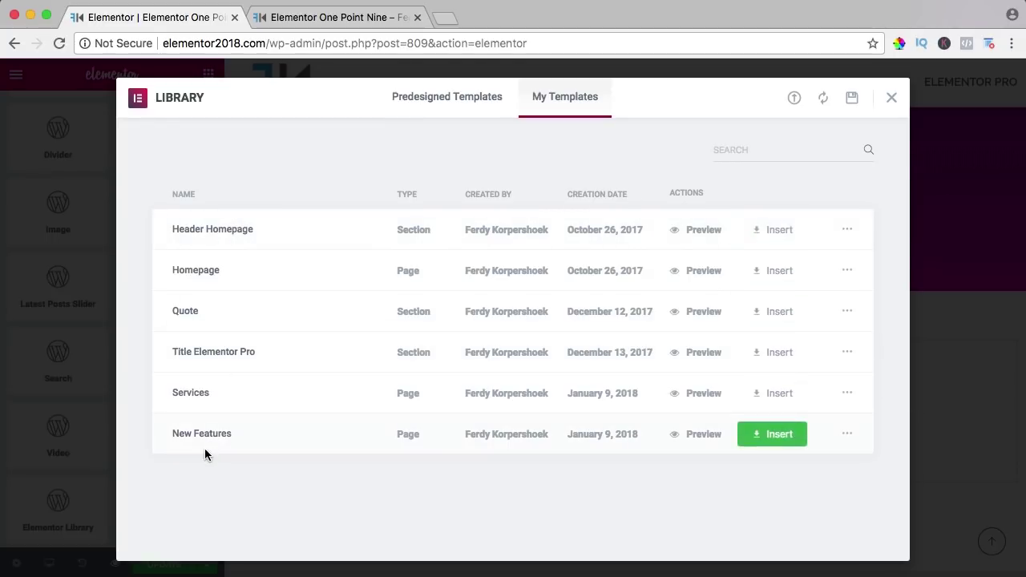
Close the template library and look over the page at full width with the editor panel temporarily hidden
click(768, 441)
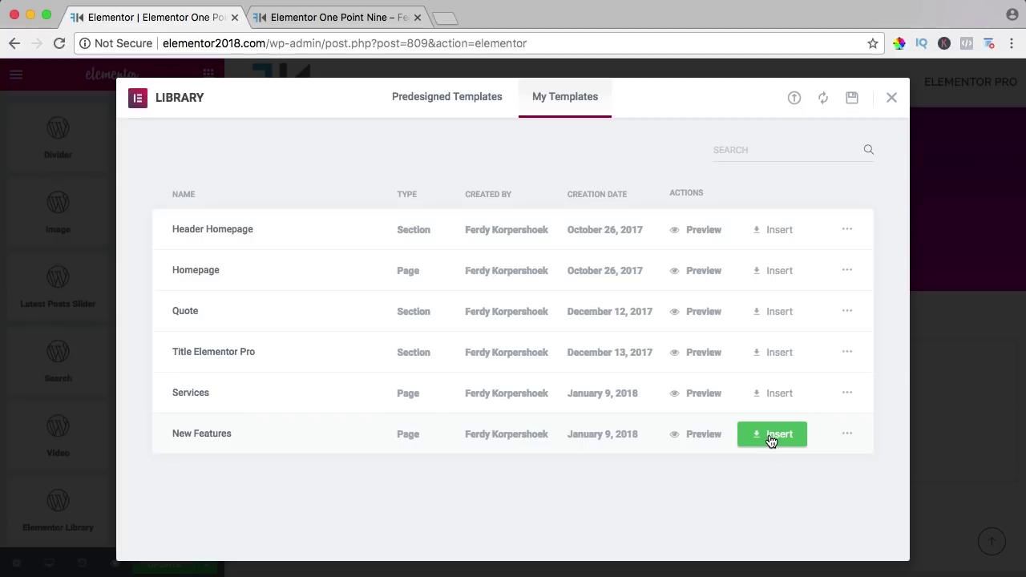
click(891, 98)
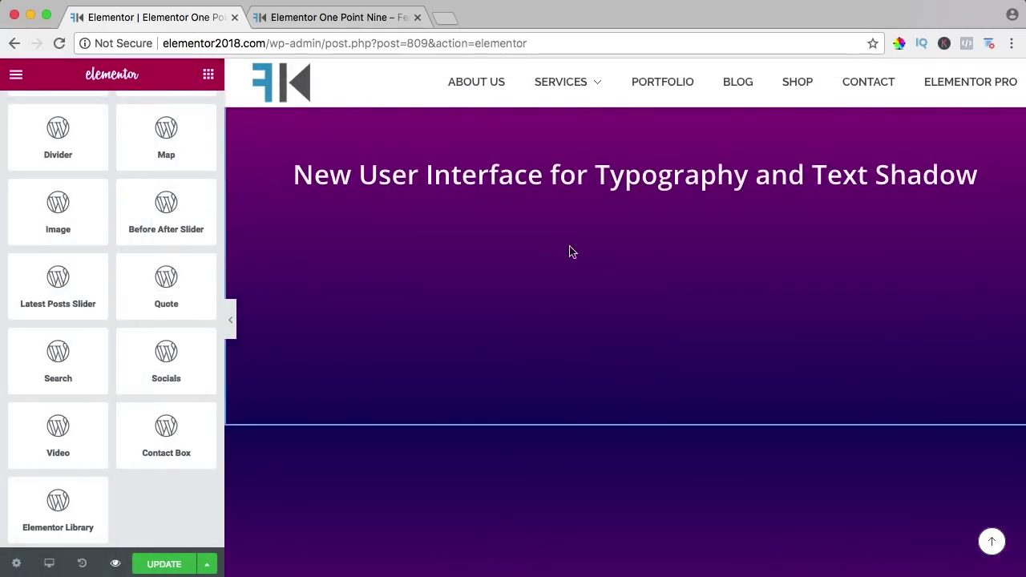
click(230, 320)
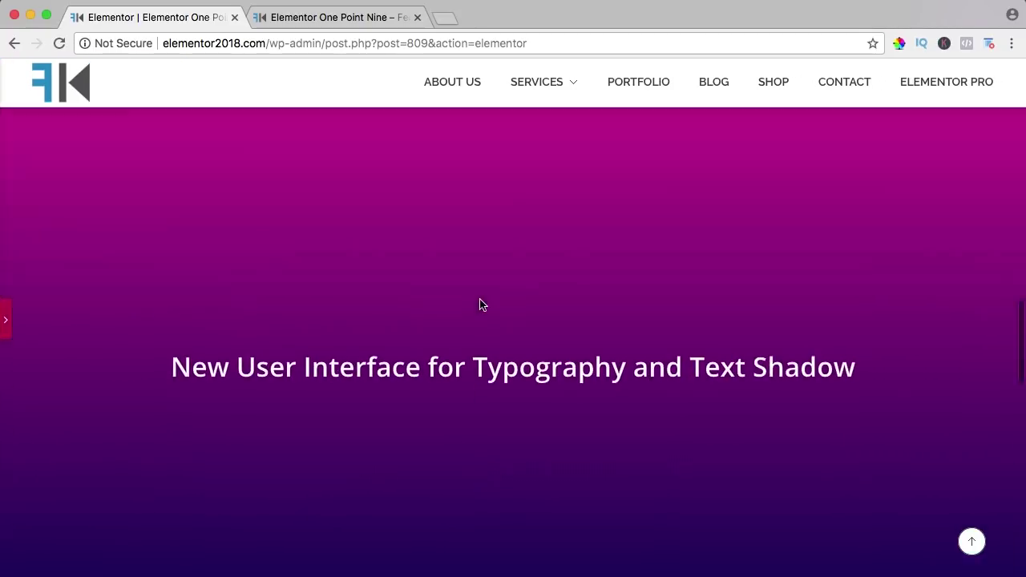
scroll(480, 301, down, 5)
scroll(481, 301, down, 15)
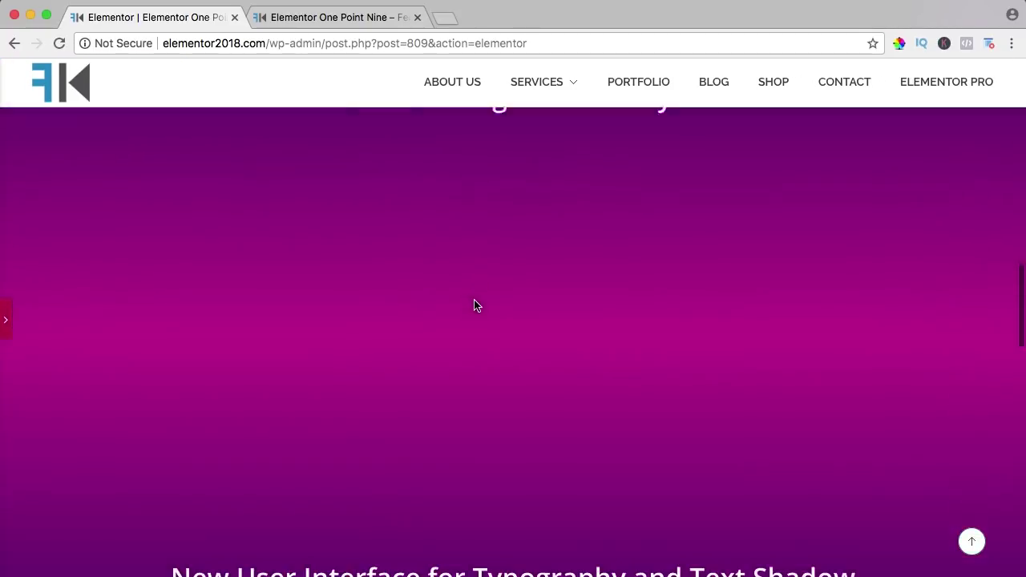
scroll(474, 305, down, 3)
scroll(474, 305, up, 6)
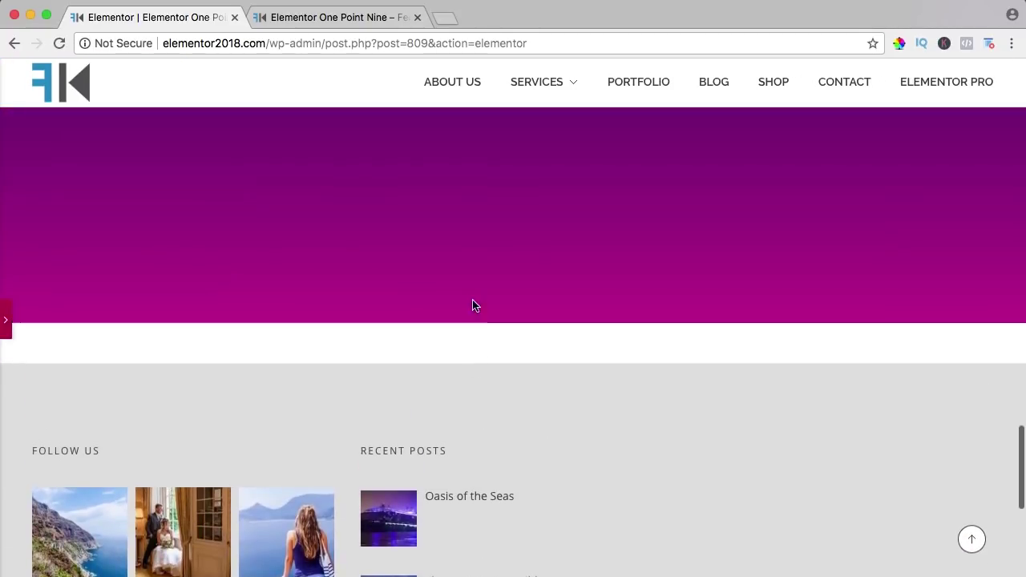
click(7, 319)
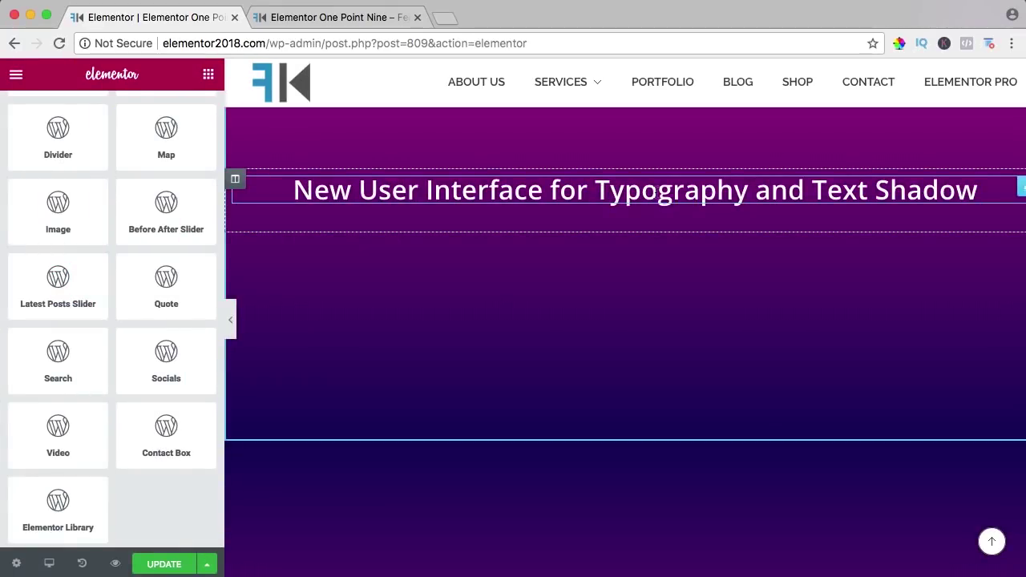
Set the typography of the "New User Interface for Typography and Text Shadow" heading to Tahoma at 33 px
click(705, 195)
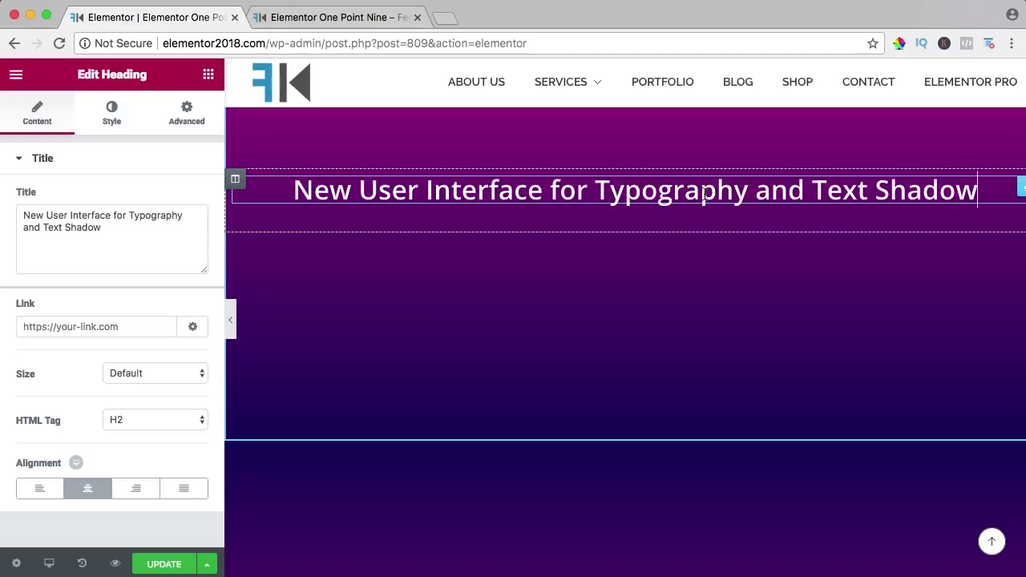
click(114, 113)
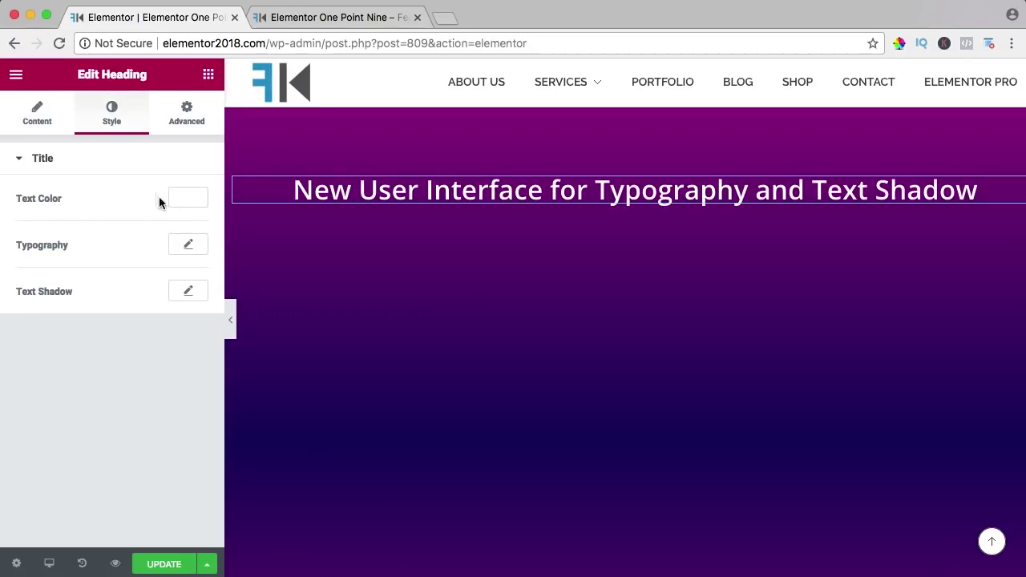
click(188, 246)
scroll(169, 252, down, 2)
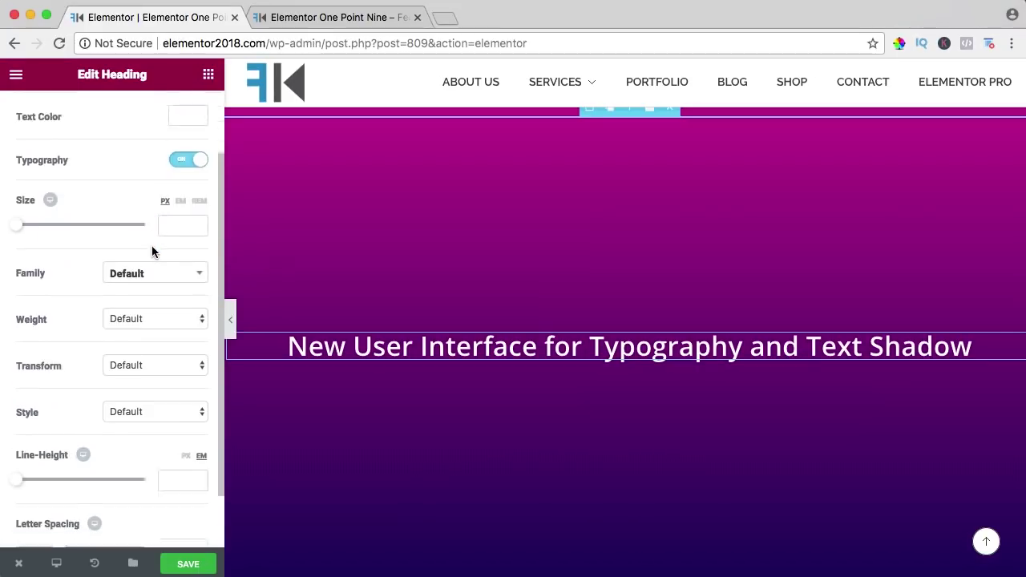
scroll(96, 232, down, 1)
scroll(91, 247, up, 3)
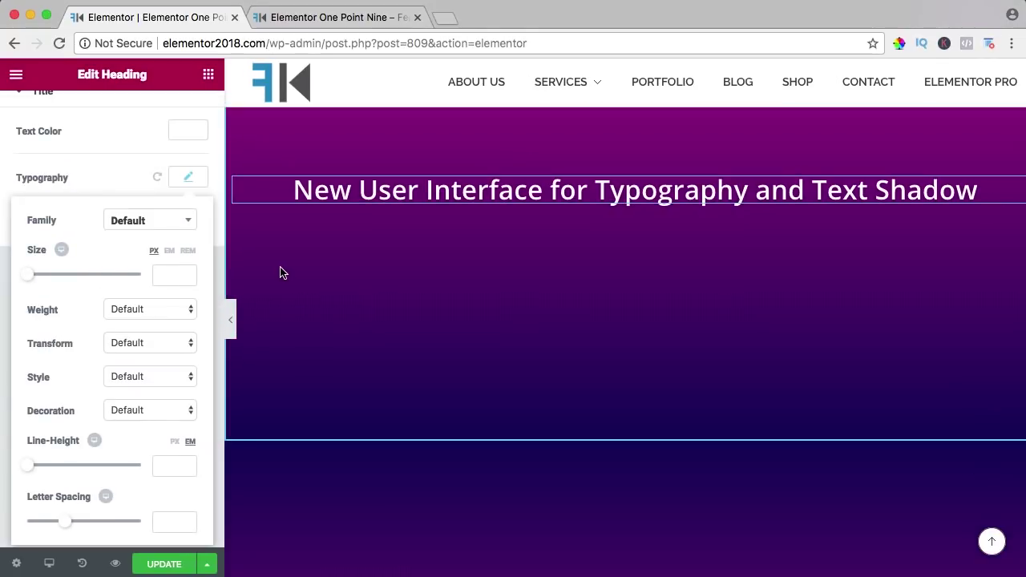
drag(35, 279, 38, 279)
click(142, 220)
click(145, 335)
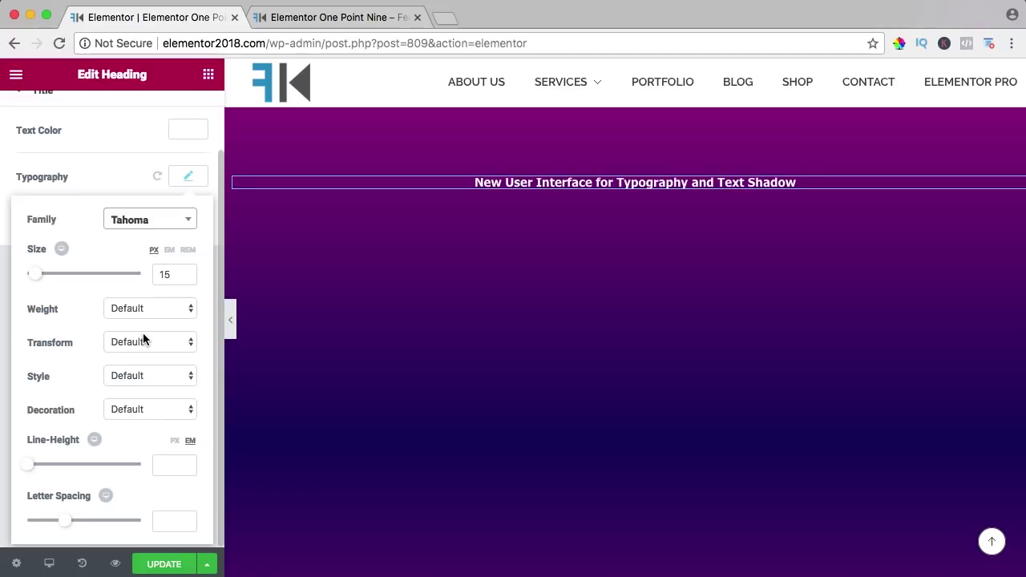
drag(37, 275, 46, 273)
Set the heading's font weight to Bold and its text transform to Uppercase, and close the typography settings
click(140, 308)
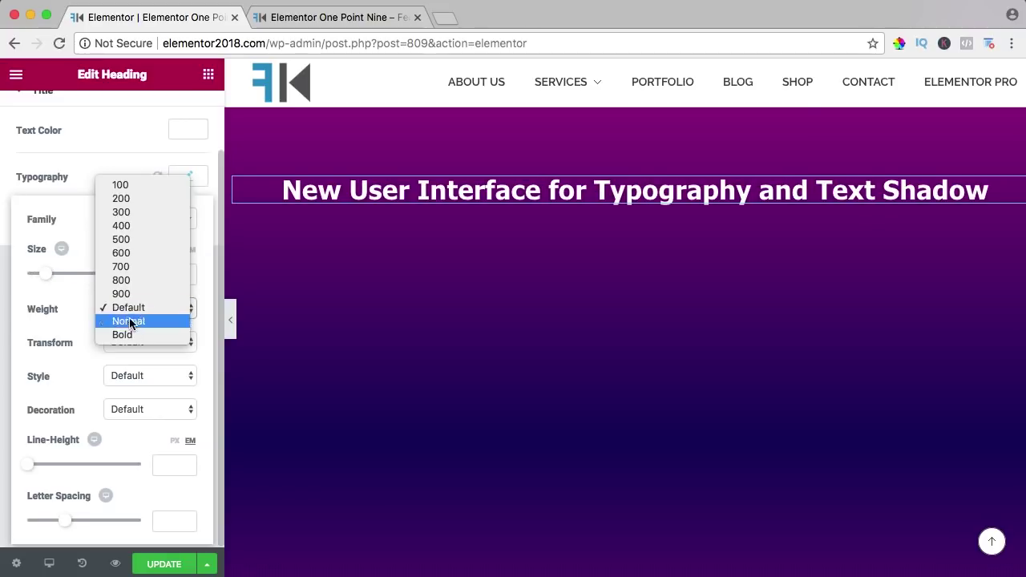
click(133, 335)
click(128, 343)
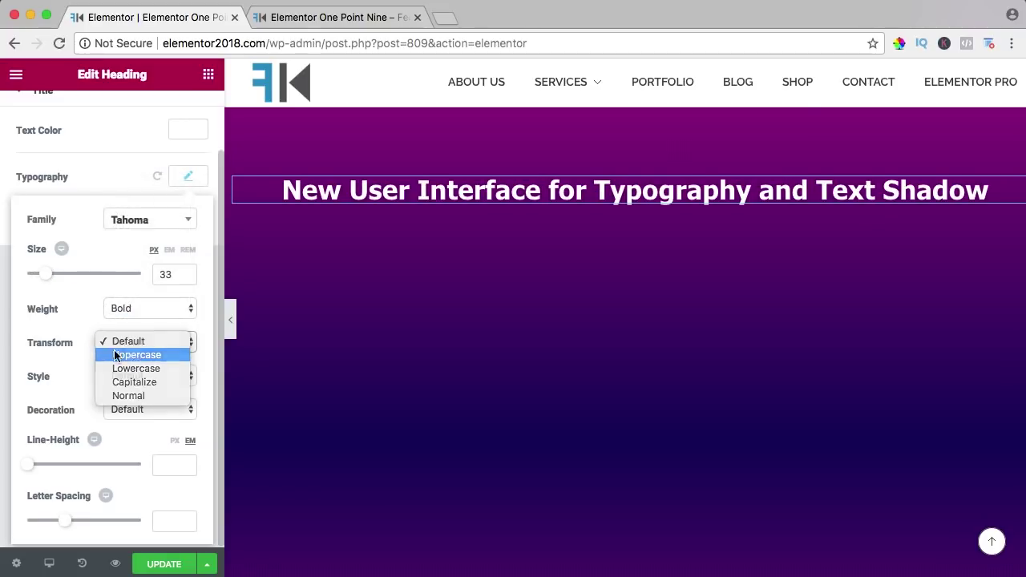
click(128, 353)
click(51, 185)
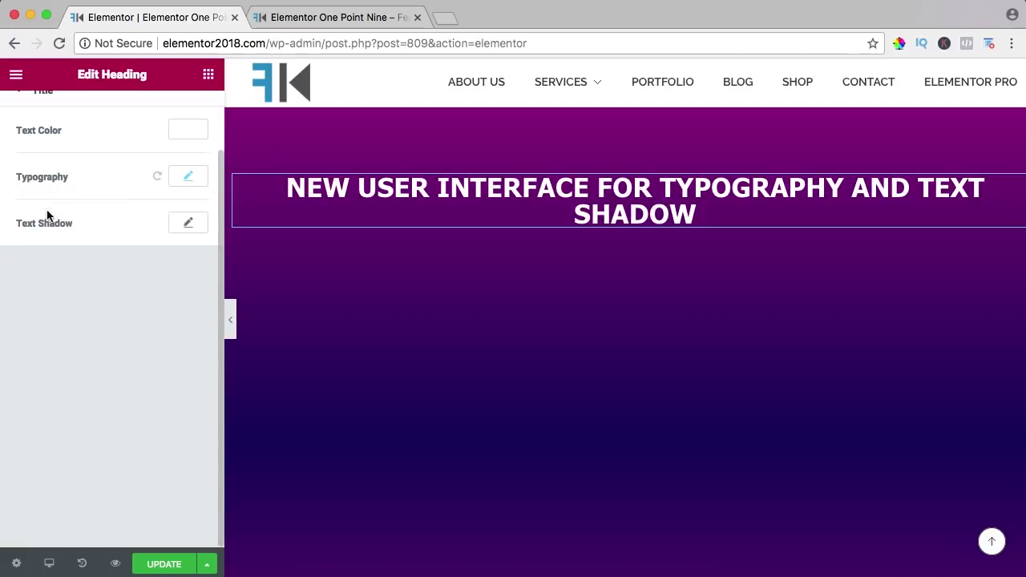
Add a text shadow to the heading with blur 19, horizontal offset 32 and vertical offset 10
click(187, 224)
mouse_move(39, 375)
mouse_down()
mouse_move(64, 373)
mouse_move(49, 373)
mouse_up()
drag(85, 418, 101, 415)
mouse_move(85, 456)
mouse_down()
mouse_move(110, 458)
mouse_move(93, 456)
mouse_up()
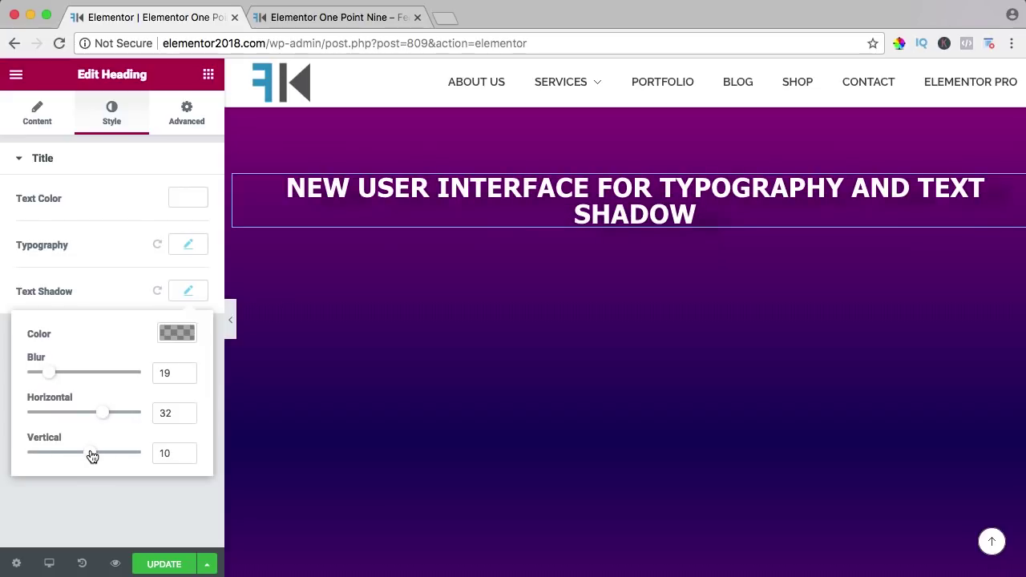
Reduce the heading's shadow blur to 15 and make the shadow color solid black
drag(74, 374, 44, 376)
click(176, 332)
drag(185, 481, 185, 385)
click(178, 346)
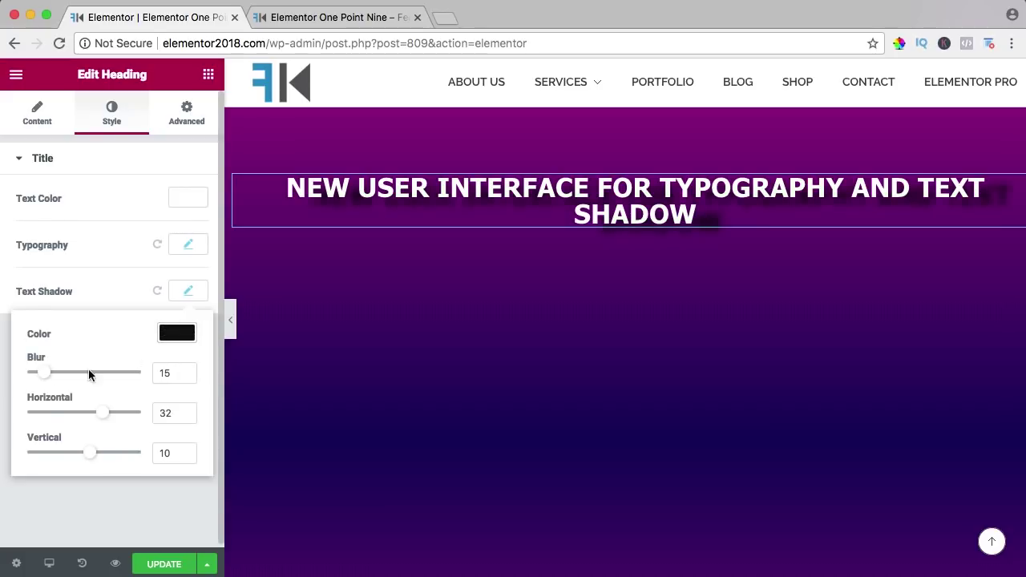
Adjust the heading's text shadow to blur 42, horizontal offset 12 and vertical offset 7
drag(46, 376, 62, 379)
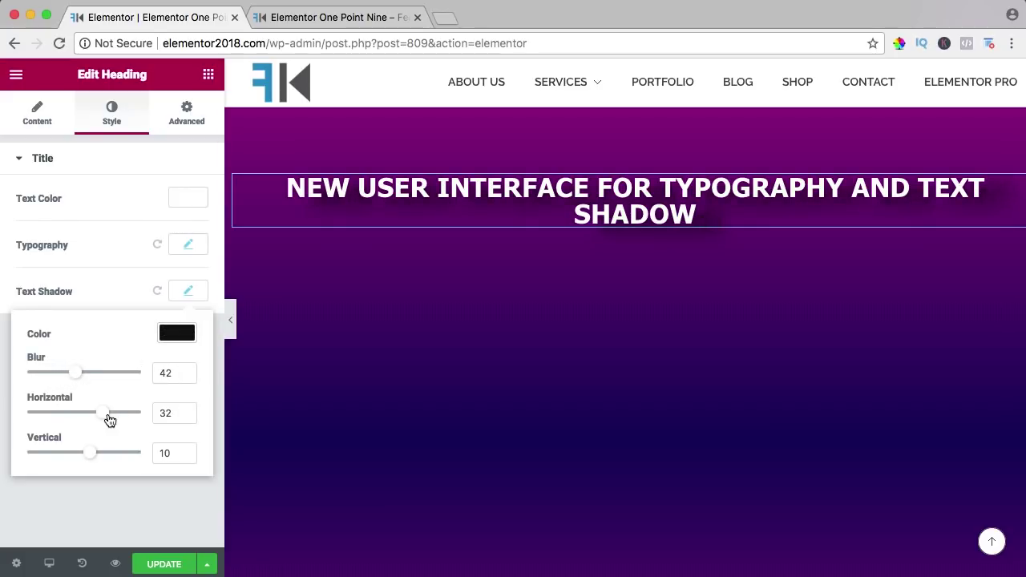
drag(81, 417, 94, 418)
mouse_move(90, 455)
mouse_down()
mouse_move(59, 452)
mouse_move(88, 454)
mouse_up()
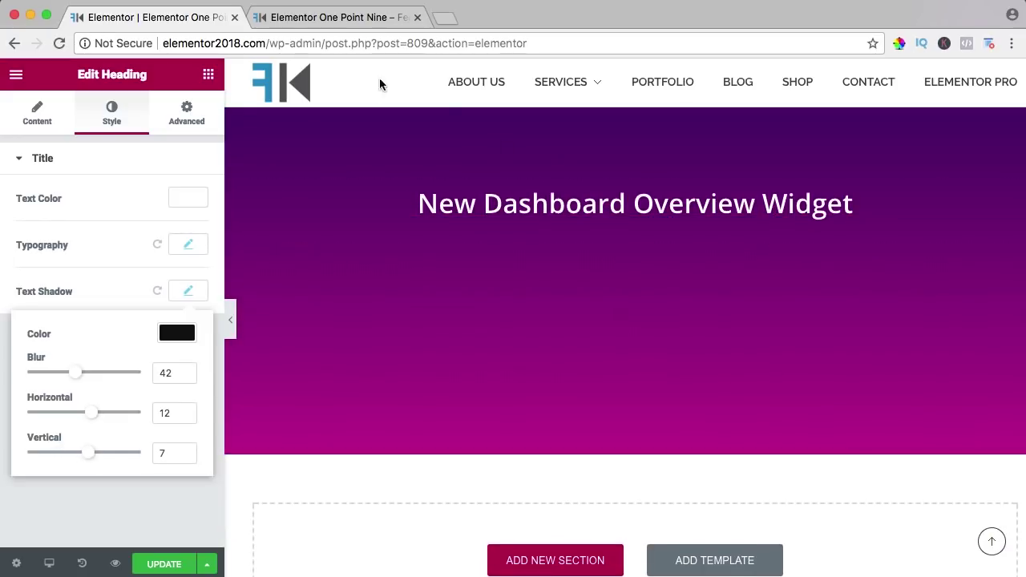
Switch to the browser tab with the published page and open the WordPress dashboard to see the Elementor Overview widget
click(336, 17)
mouse_move(123, 78)
click(83, 93)
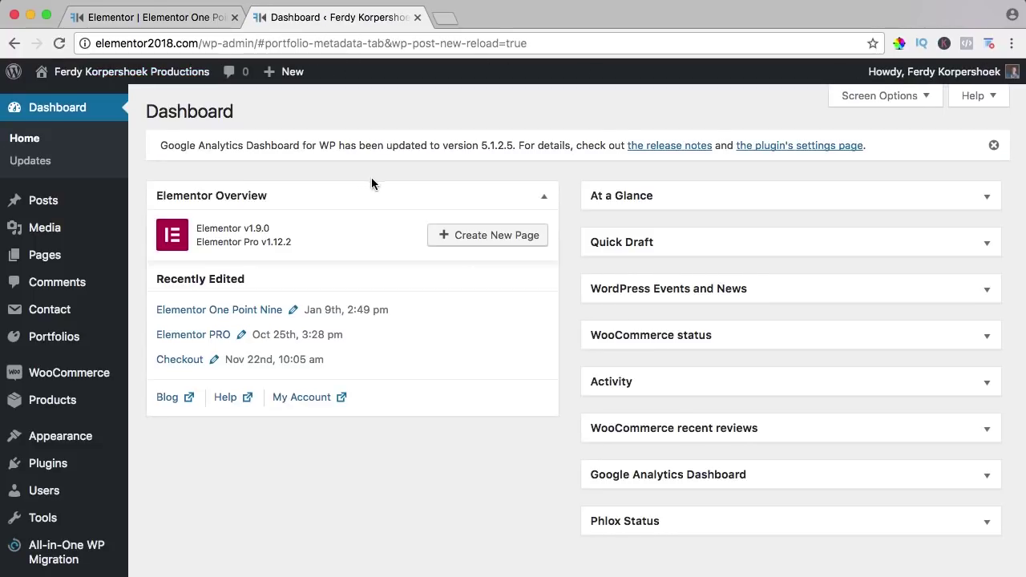